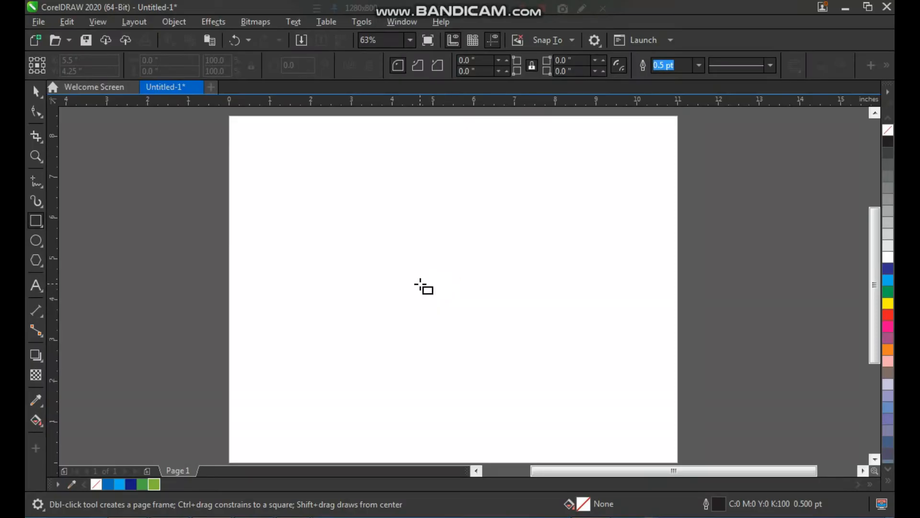
Add the lowercase letter "a" as artistic text in Arial near the middle of the page.
key(space)
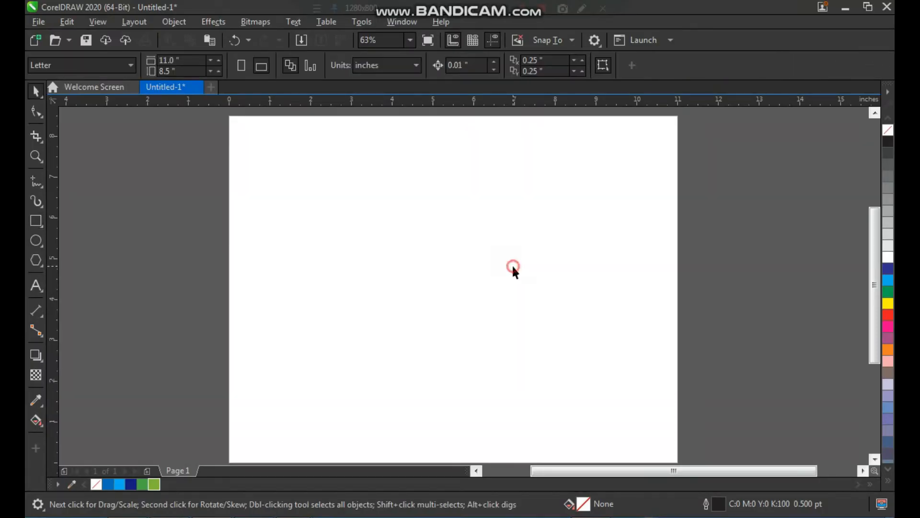
key(z)
drag(277, 191, 486, 347)
click(37, 287)
click(416, 283)
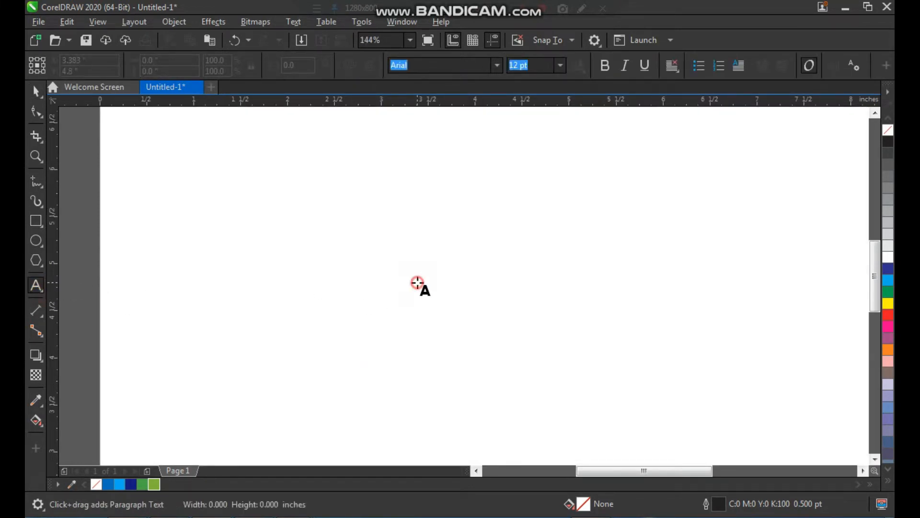
text(a)
key(ctrl+space)
key(Escape)
Enlarge the letter "a" to about 210 pt and keep it selected.
drag(390, 310, 389, 312)
drag(437, 288, 495, 351)
click(566, 243)
click(473, 219)
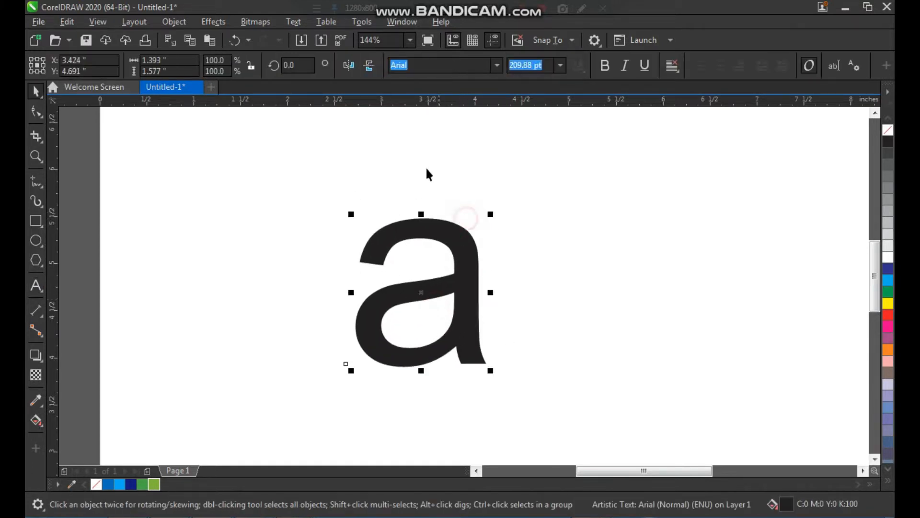
Change the case of the selected letter to UPPERCASE.
click(294, 21)
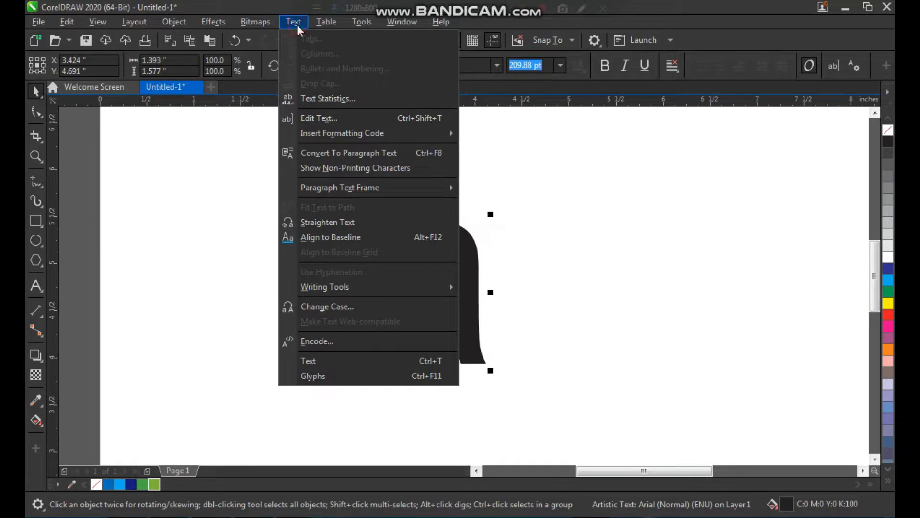
click(355, 306)
click(446, 251)
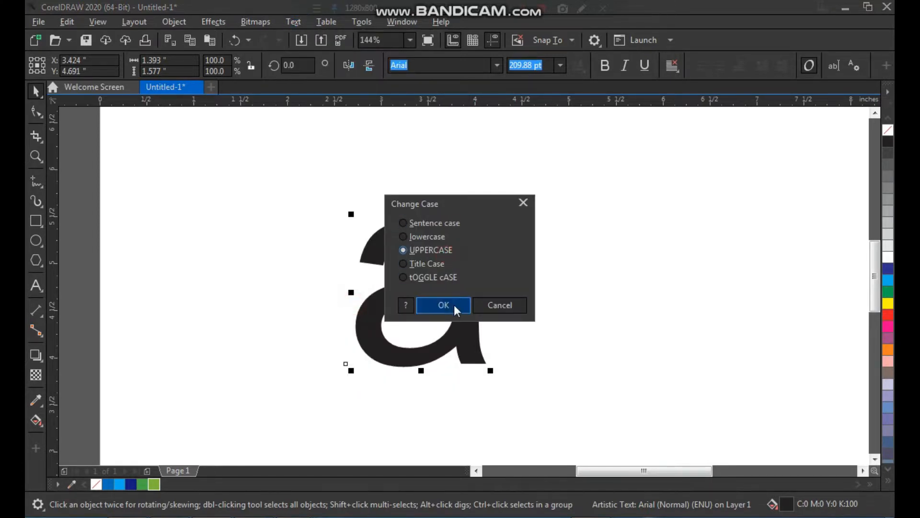
click(454, 308)
click(529, 306)
Make the letter A bold and convert it to curves.
drag(478, 302, 436, 308)
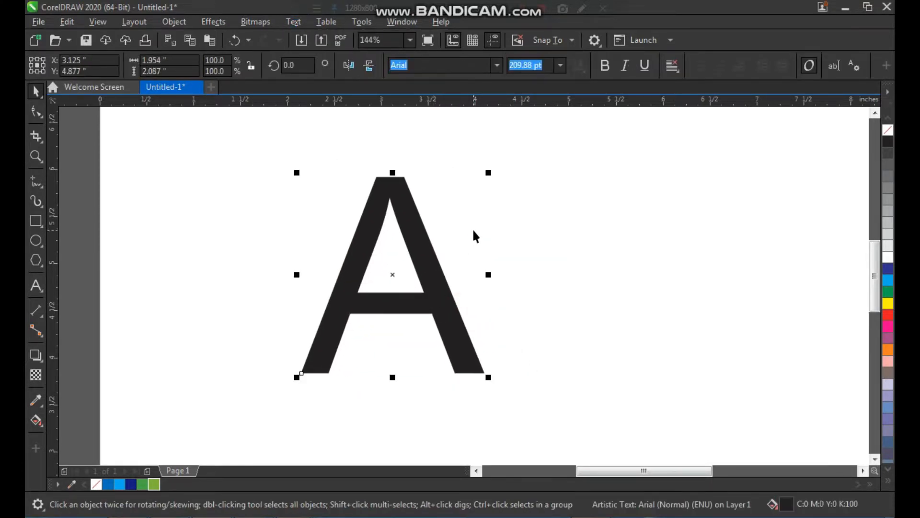
key(F2)
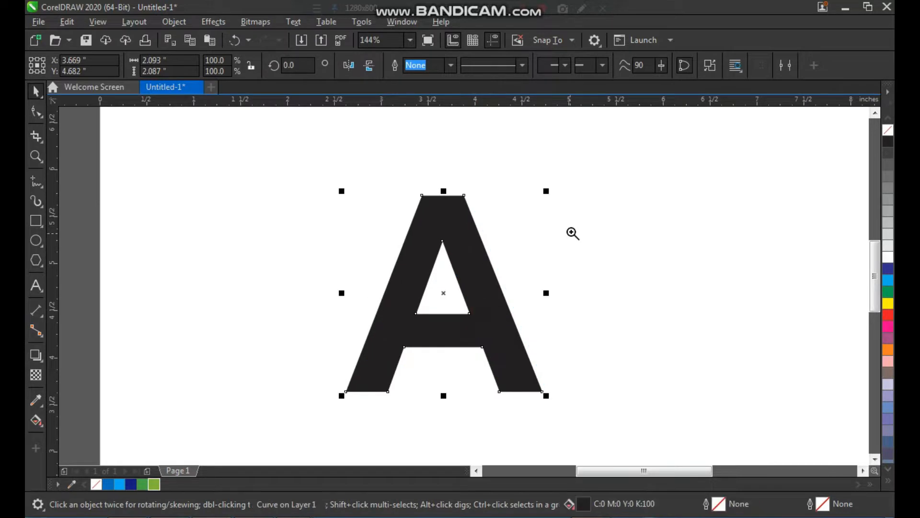
drag(604, 167, 341, 432)
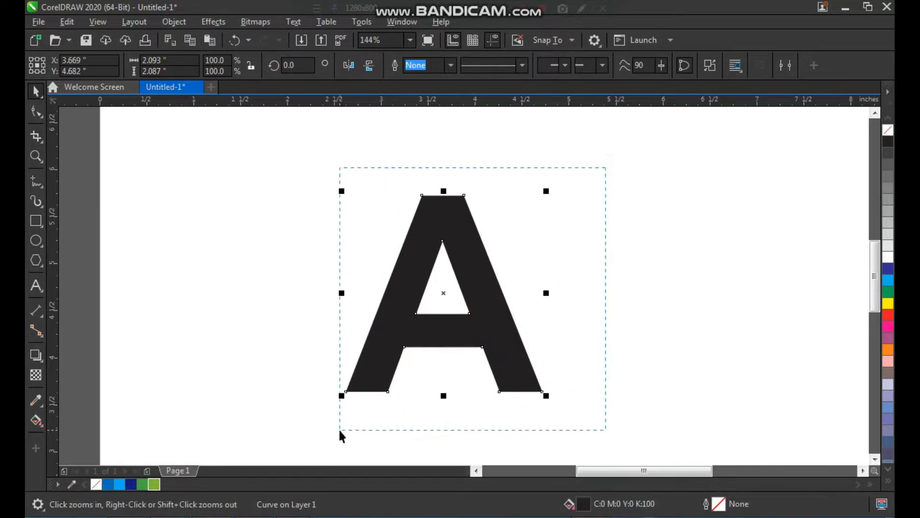
drag(473, 307, 454, 308)
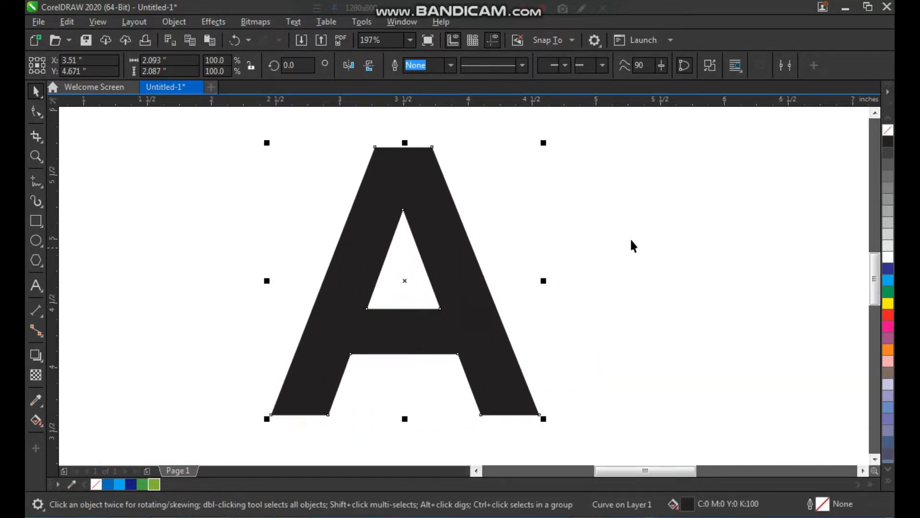
Fill the letter A with 60% black grey.
click(889, 191)
click(722, 226)
scroll(357, 229, down, 1)
key(F2)
drag(296, 167, 536, 374)
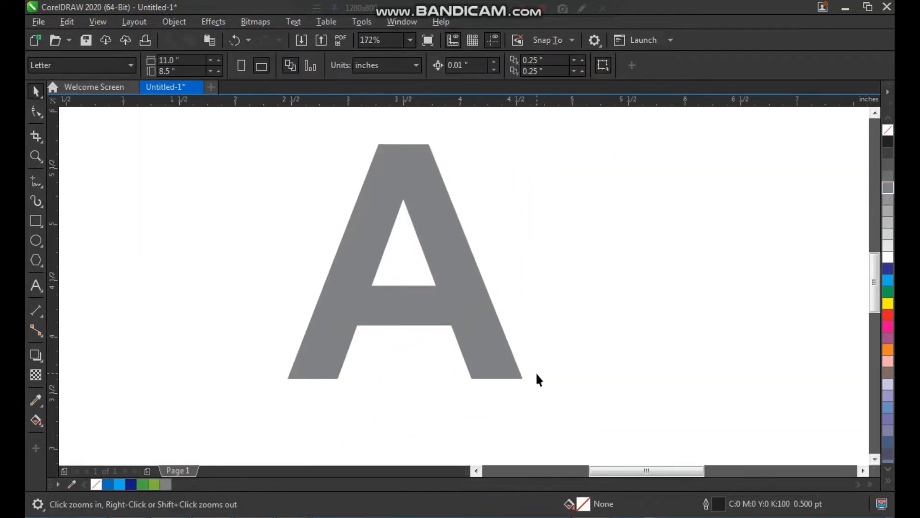
Stretch the letter A horizontally to about 2.31 inches wide, keeping its height.
click(484, 323)
drag(527, 263, 541, 260)
click(574, 283)
key(F2)
drag(221, 138, 648, 425)
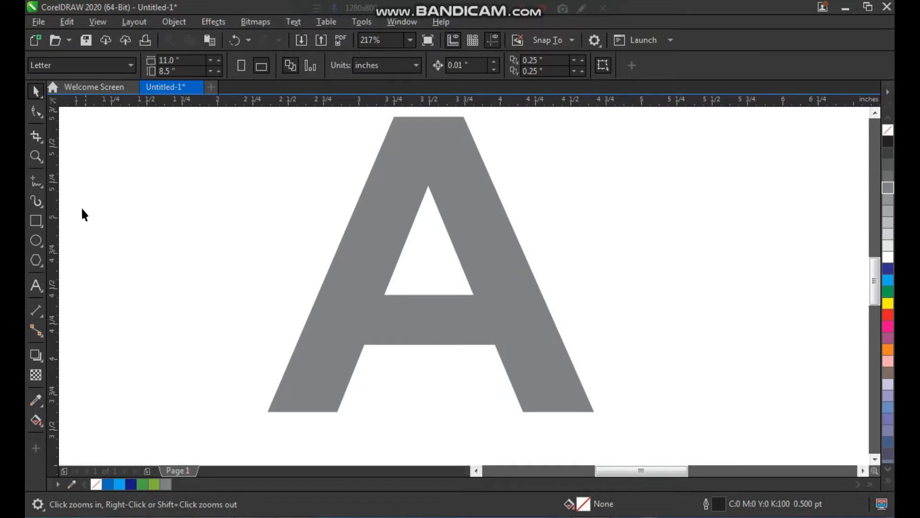
Draw a closed Bézier triangle from the bottom corners of the A's left foot to a point beyond the right stem.
click(42, 187)
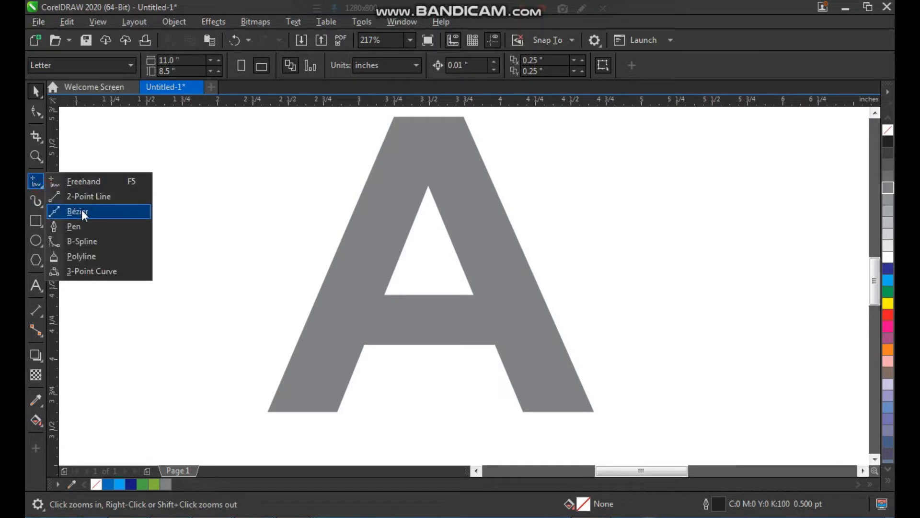
click(81, 209)
key(F2)
drag(199, 128, 660, 429)
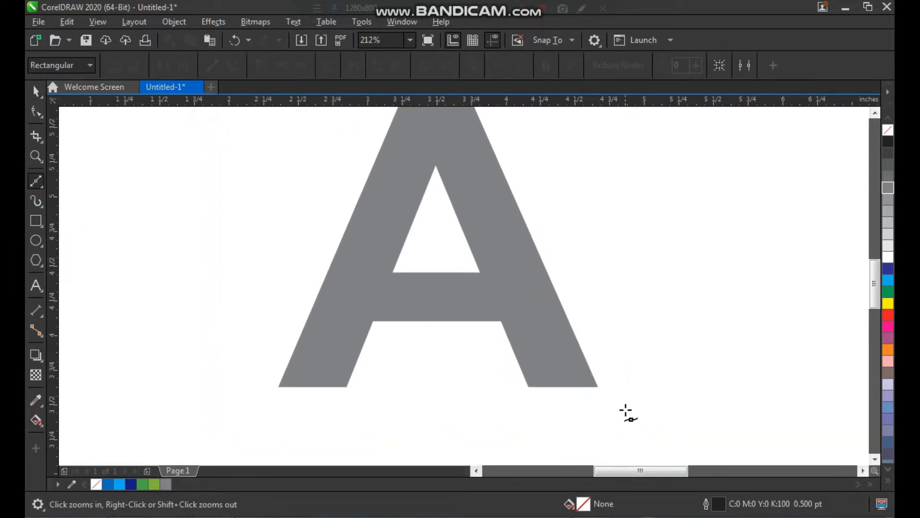
click(280, 386)
click(346, 385)
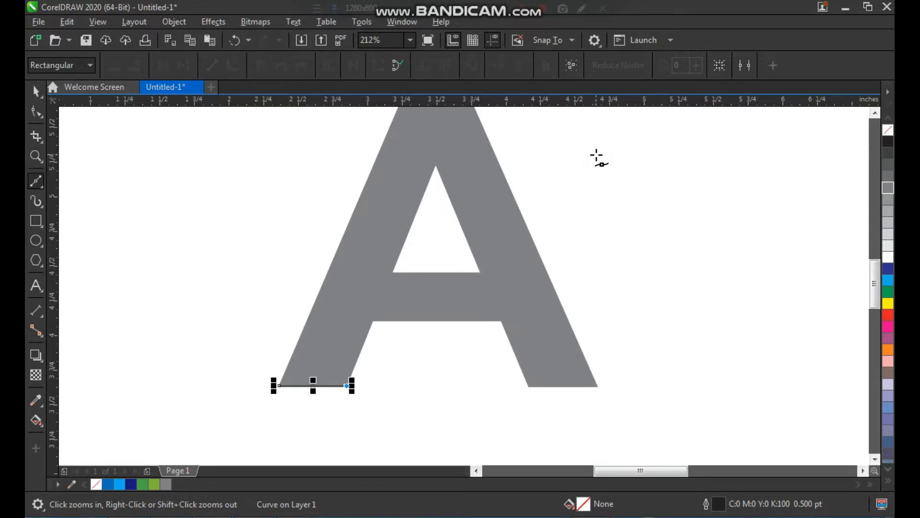
click(596, 154)
click(280, 386)
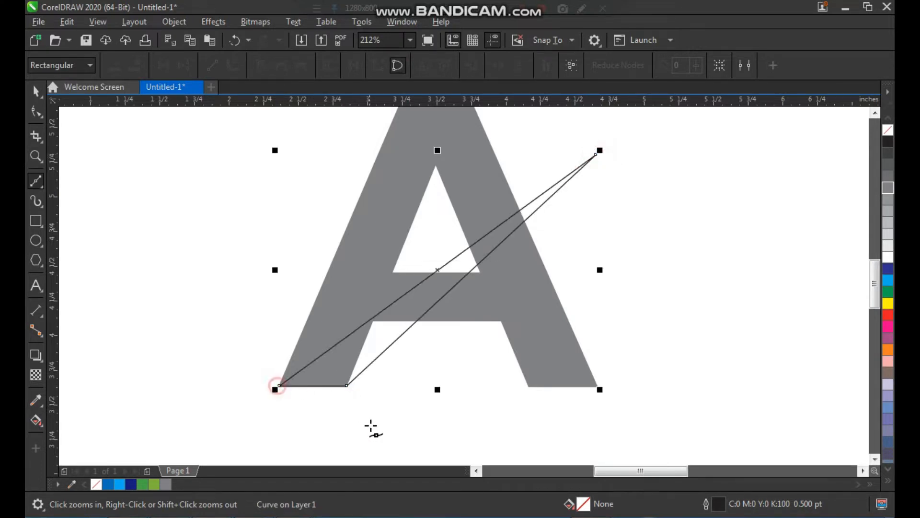
Select all nodes of the triangle and convert its segments to curves.
key(space)
key(F10)
drag(249, 405, 622, 156)
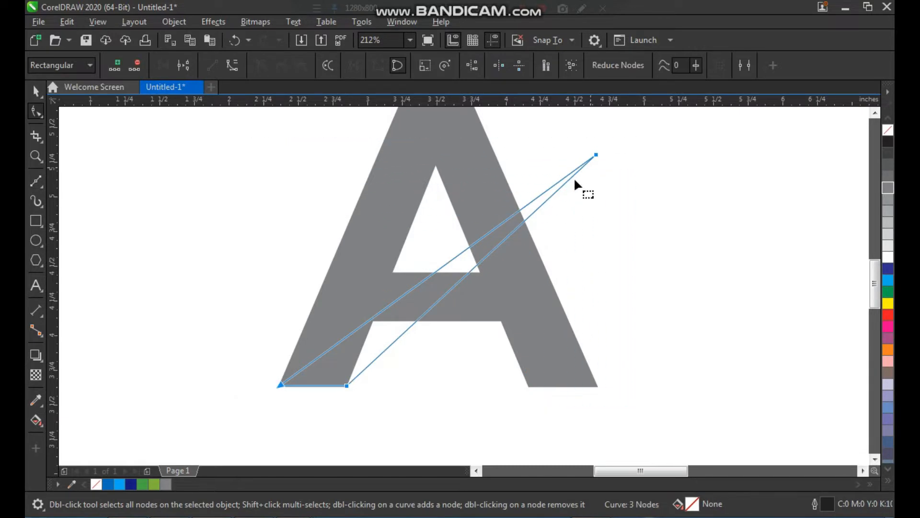
click(228, 68)
Bend both long sides of the triangle upward into a tapering curved stripe across the letter A.
key(F3)
key(F2)
drag(305, 185, 519, 367)
drag(433, 257, 407, 224)
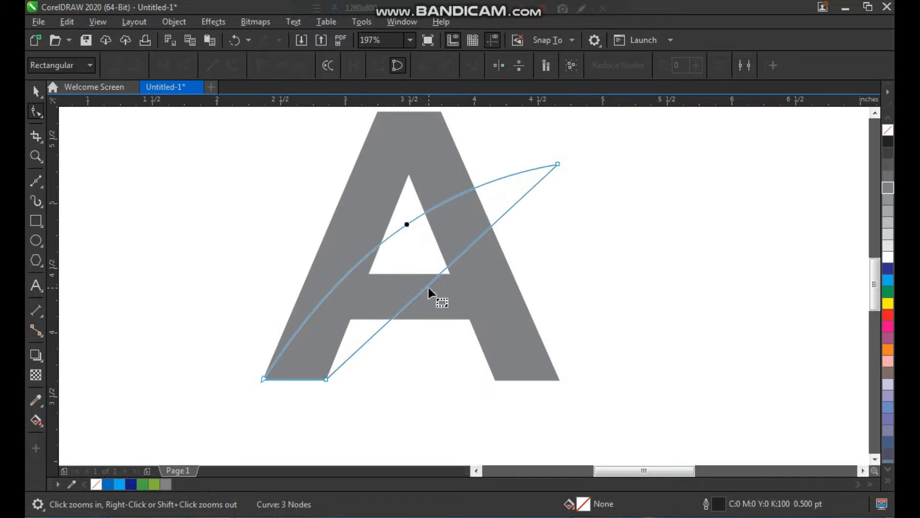
drag(434, 283, 413, 271)
drag(435, 280, 402, 249)
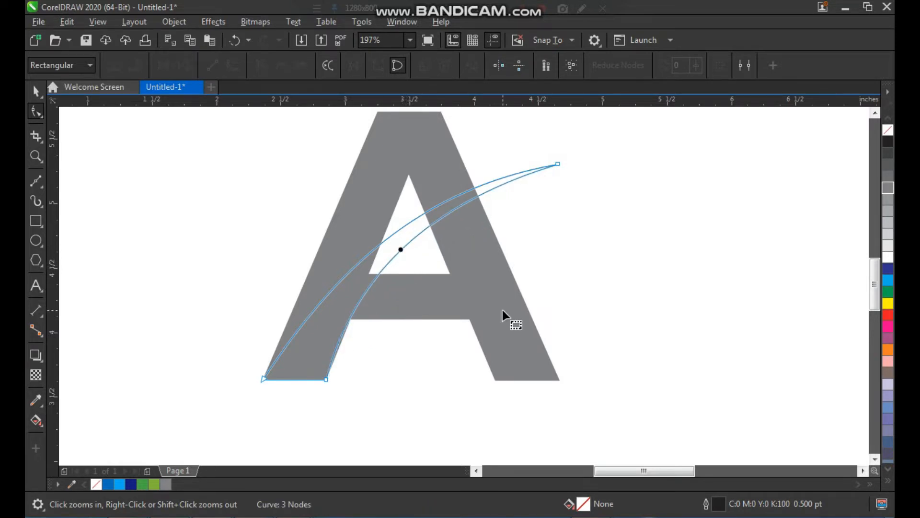
key(space)
key(F2)
drag(252, 131, 648, 438)
click(634, 296)
drag(338, 320, 359, 314)
key(ctrl+z)
scroll(335, 359, down, 2)
key(F2)
drag(239, 206, 567, 428)
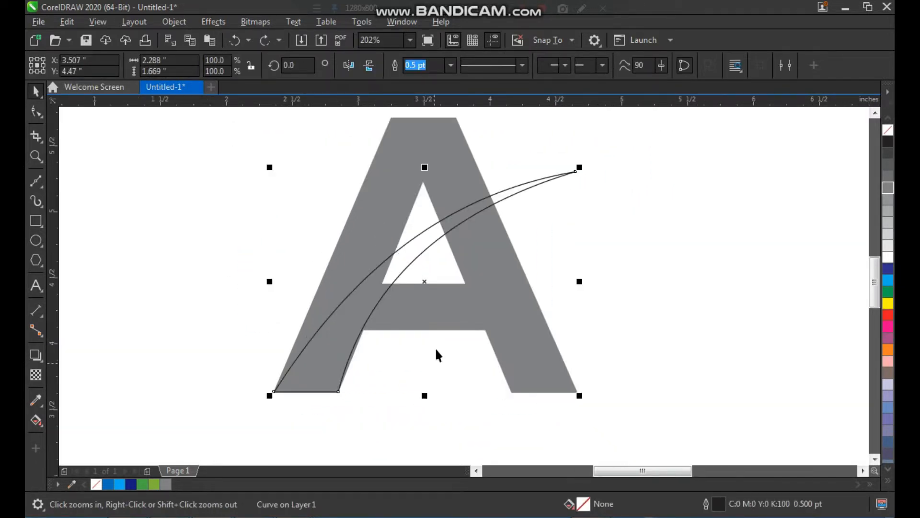
key(F10)
click(338, 391)
key(F2)
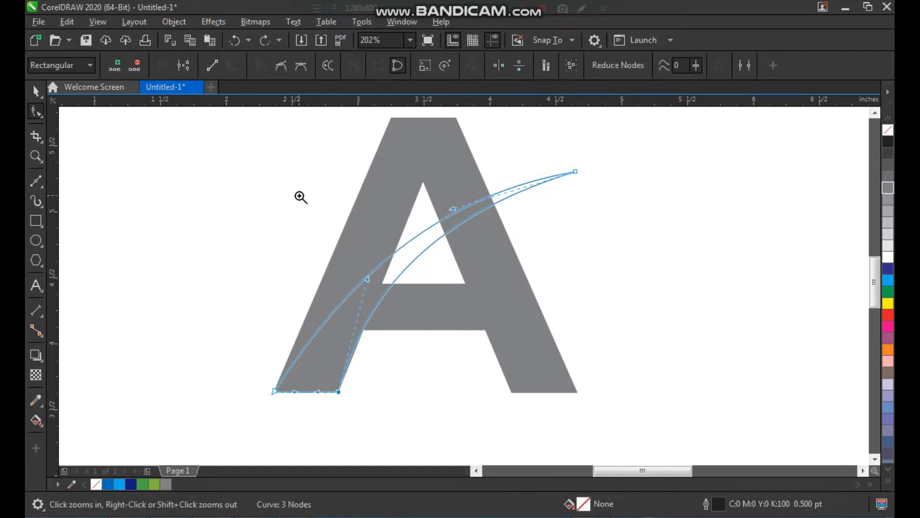
drag(317, 195, 564, 416)
drag(345, 241, 643, 392)
scroll(384, 291, down, 2)
Duplicate the curved stripe and place the copy about 0.57 inches to the right of the original.
key(space)
click(619, 312)
click(440, 209)
drag(393, 236, 481, 248)
right_click(481, 249)
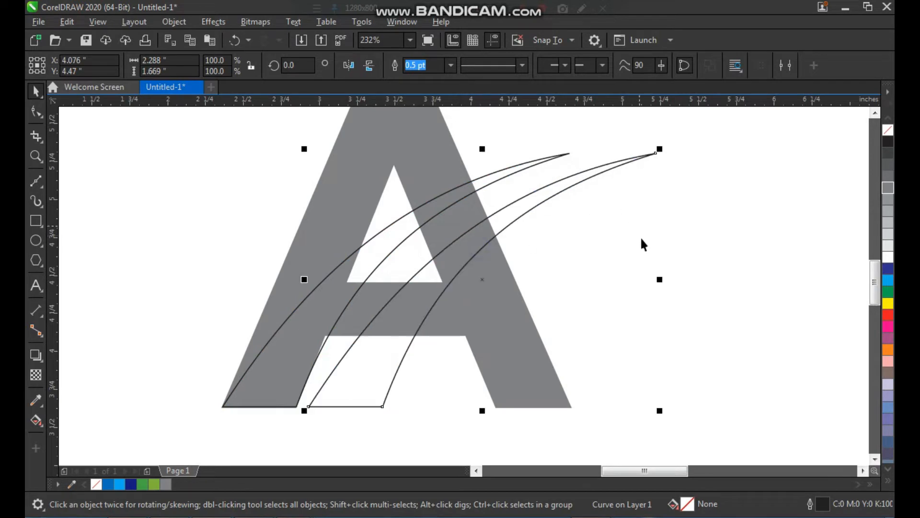
Scale the copied stripe to 81.8% and align its base with the base of the original stripe.
drag(663, 410, 602, 401)
drag(357, 355, 369, 403)
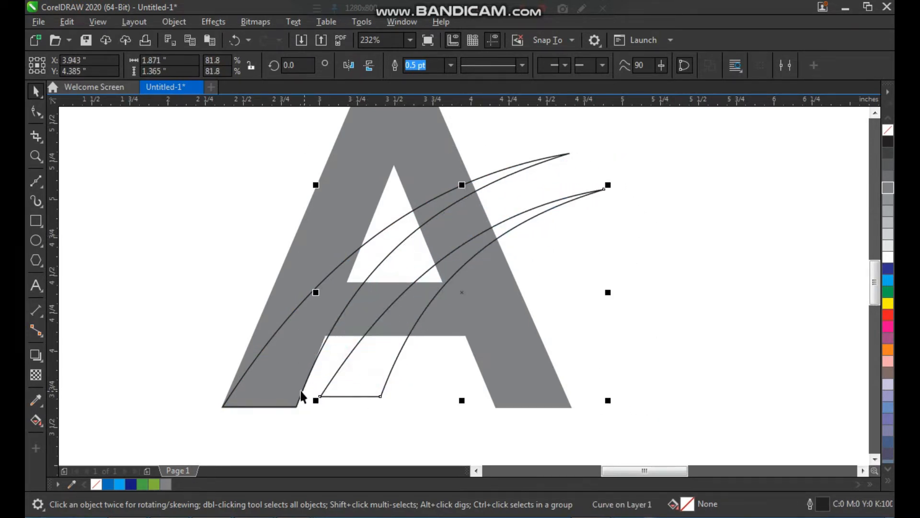
shift+click(304, 389)
click(627, 306)
drag(525, 230, 512, 230)
click(583, 290)
key(F2)
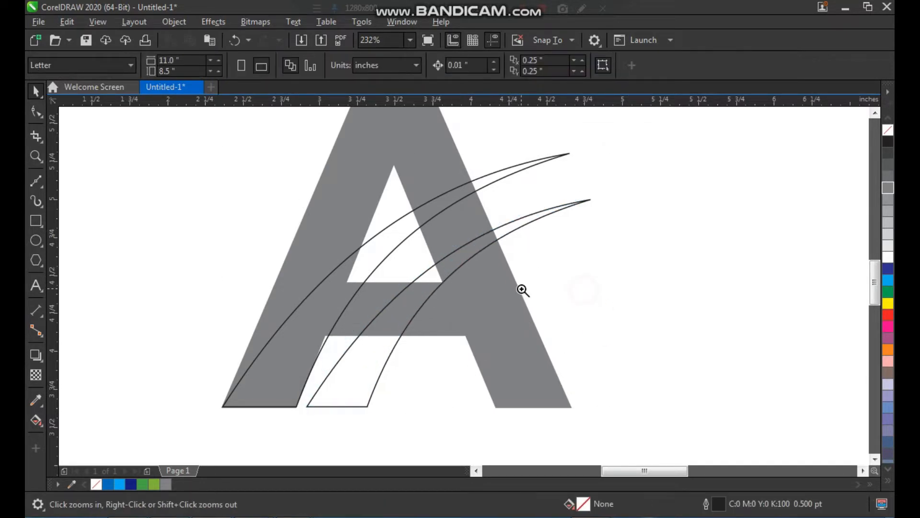
drag(267, 156, 596, 452)
Move the copied stripe's tip node up and to the left, close to the underside of the original stripe.
click(642, 164)
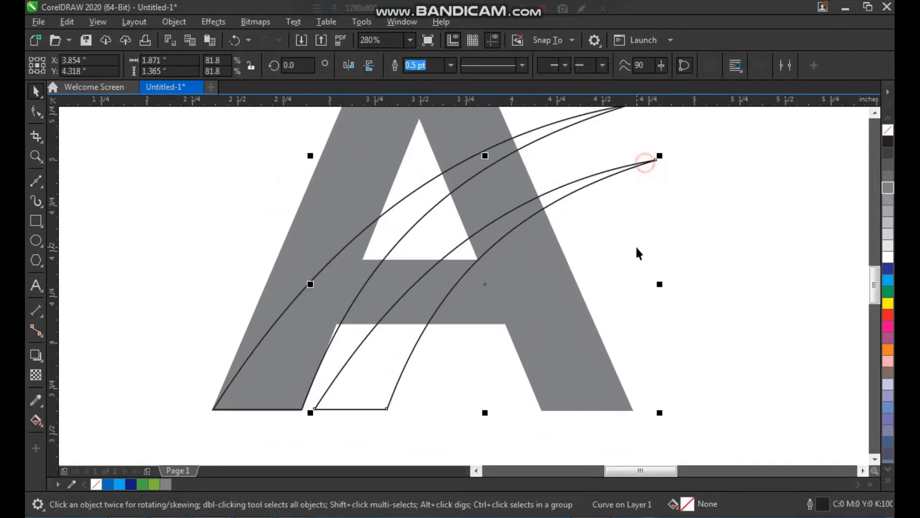
key(F10)
drag(657, 160, 583, 133)
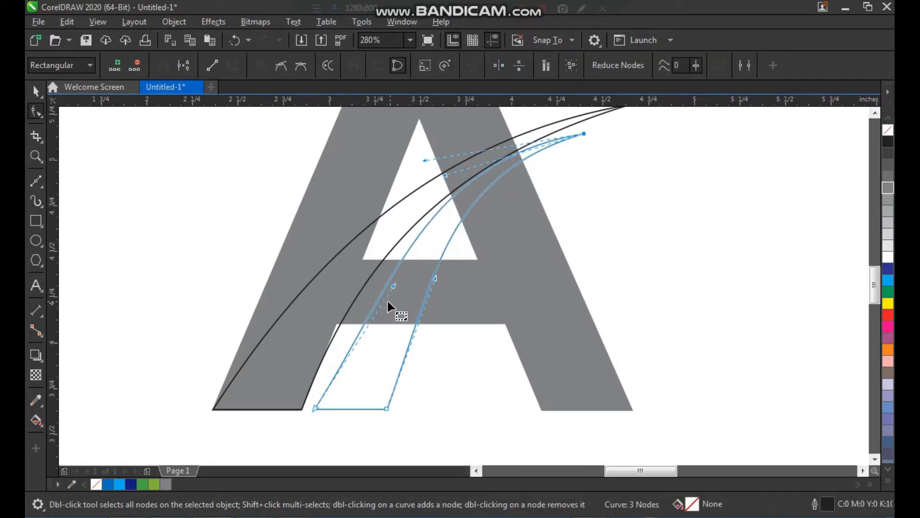
Try to reshape the copied stripe's long sides with the control handles of its tip node.
drag(425, 160, 419, 188)
key(ctrl+z)
drag(445, 175, 419, 231)
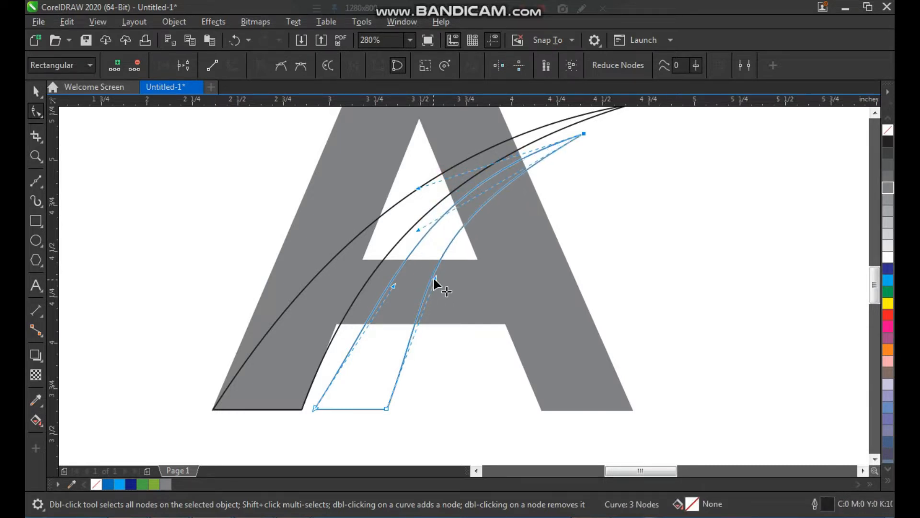
Convert both long sides of the copied stripe to straight lines.
click(450, 243)
click(214, 67)
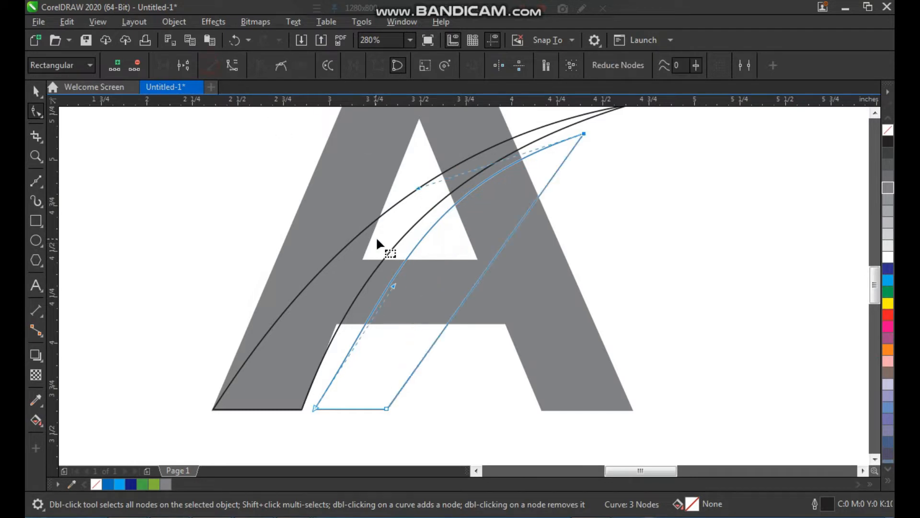
click(426, 233)
click(217, 64)
Move the copied stripe's tip node slightly up and to the right, closer to the original stripe's lower edge.
scroll(427, 286, down, 2)
key(z)
drag(320, 177, 586, 377)
drag(544, 127, 603, 240)
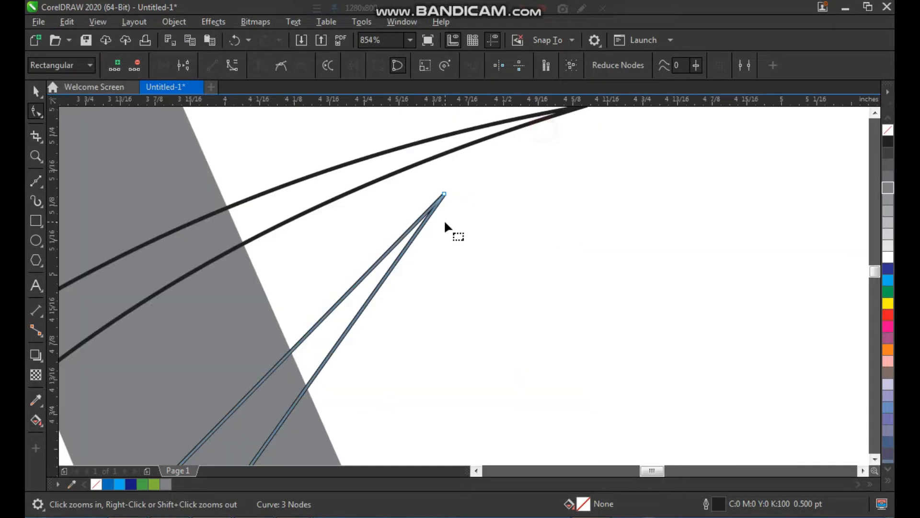
drag(444, 194, 466, 160)
scroll(489, 235, down, 2)
Select all nodes of the copied stripe and convert its segments to curves.
key(F2)
drag(249, 180, 604, 484)
drag(586, 141, 298, 389)
click(232, 66)
Bend both long sides of the copied stripe upward to follow the original stripe's curve, and deselect it.
drag(357, 210, 489, 322)
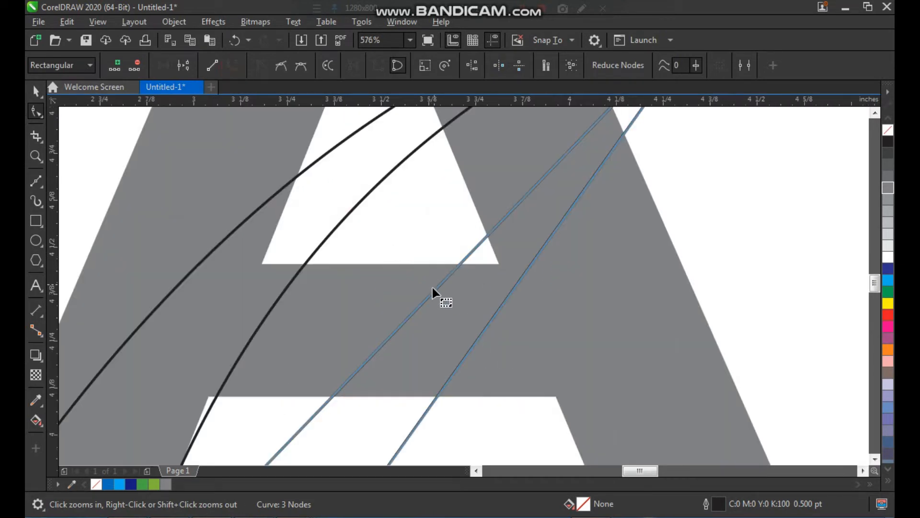
drag(431, 293, 370, 229)
scroll(401, 291, down, 3)
scroll(388, 280, up, 2)
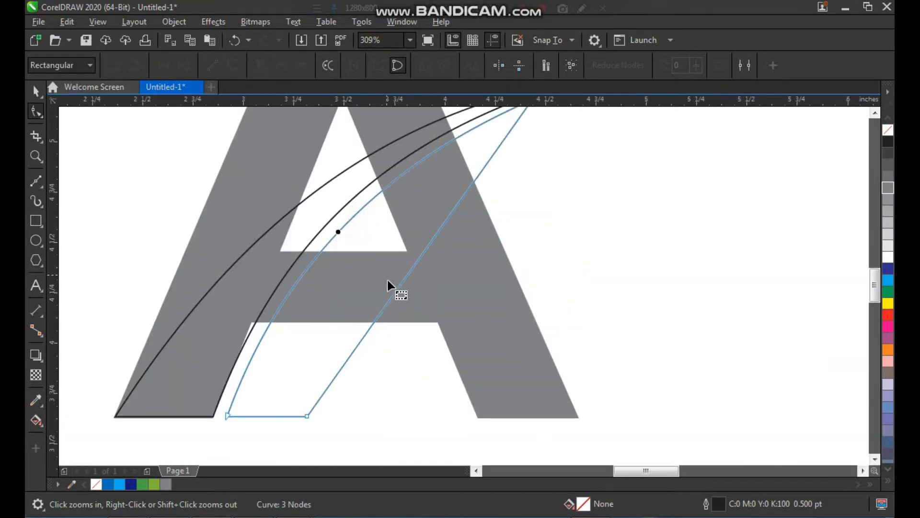
drag(410, 273, 353, 260)
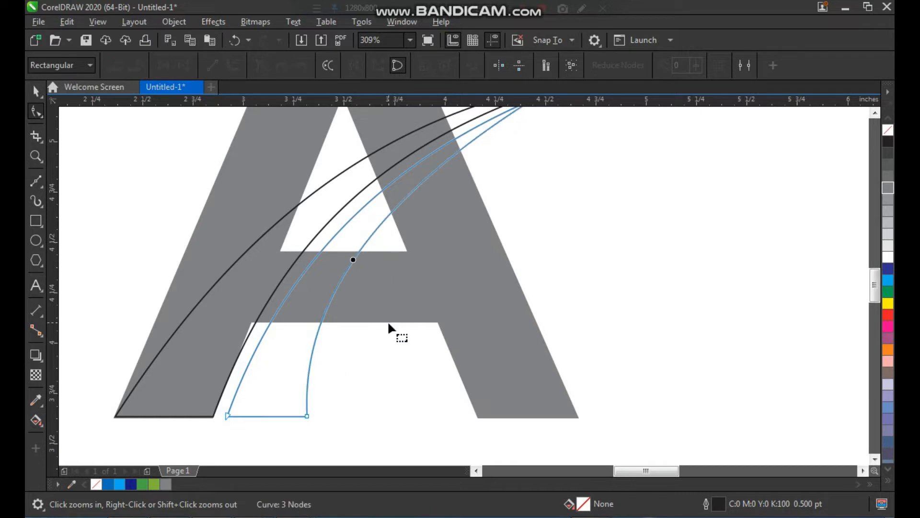
scroll(388, 324, down, 3)
drag(267, 160, 557, 379)
key(space)
click(611, 307)
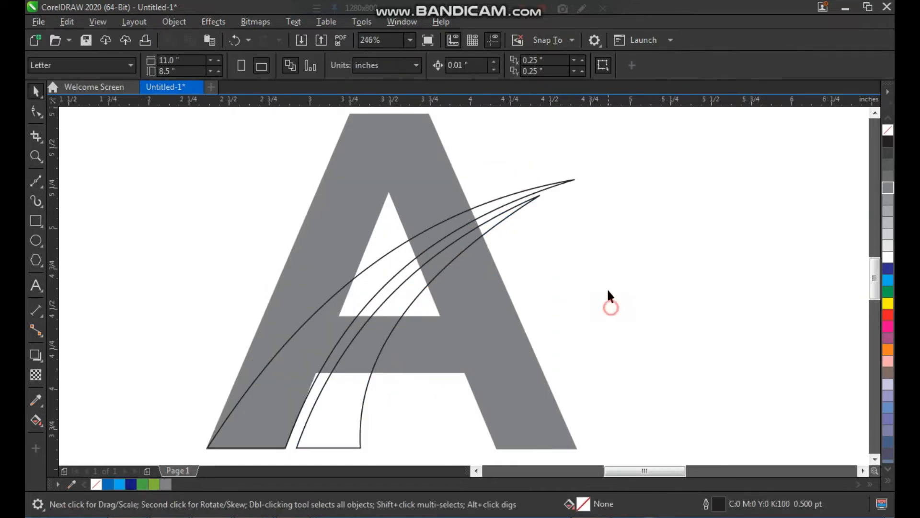
scroll(510, 257, down, 3)
key(z)
drag(405, 150, 637, 351)
key(space)
click(388, 215)
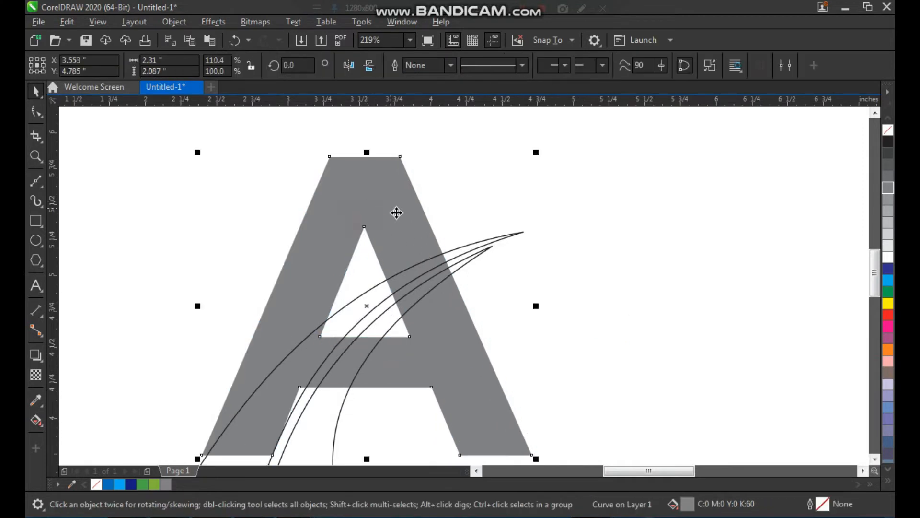
scroll(390, 267, down, 3)
key(z)
drag(287, 207, 535, 391)
key(space)
click(605, 314)
click(350, 312)
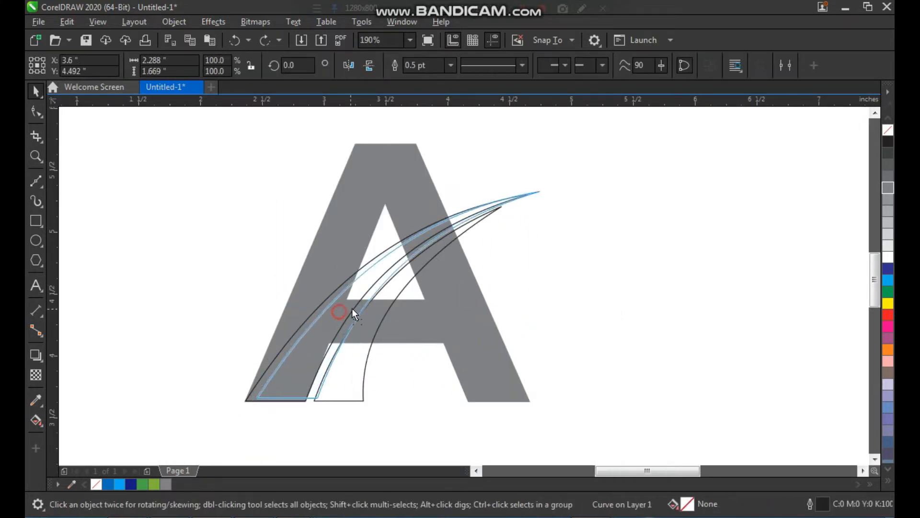
Draw a straight Bézier line about 0.36 by 0.35 inch across the A's right leg, just below the lower stripe.
key(z)
drag(242, 136, 599, 426)
key(F7)
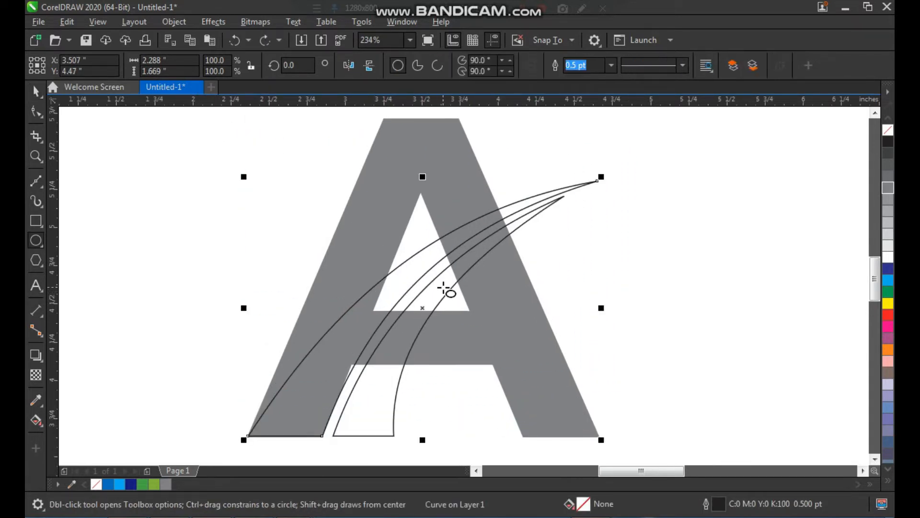
key(space)
click(579, 263)
key(F2)
drag(431, 205, 565, 342)
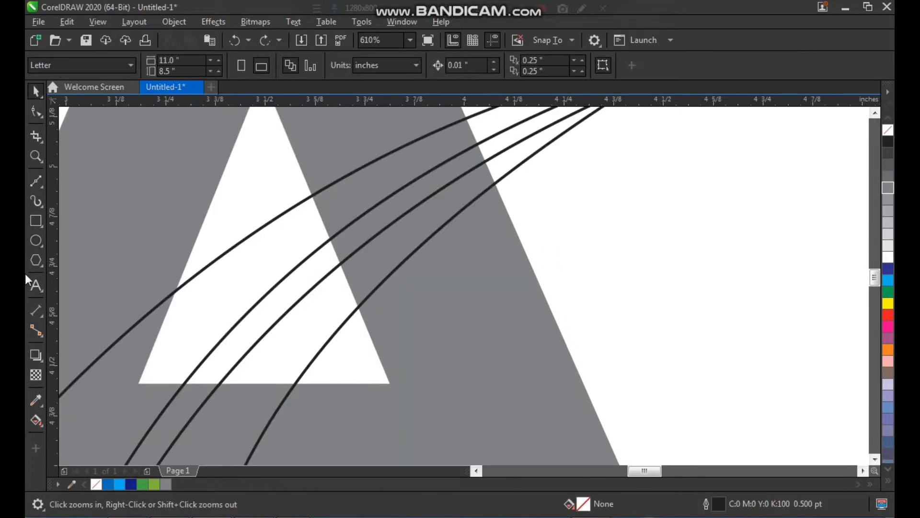
click(43, 187)
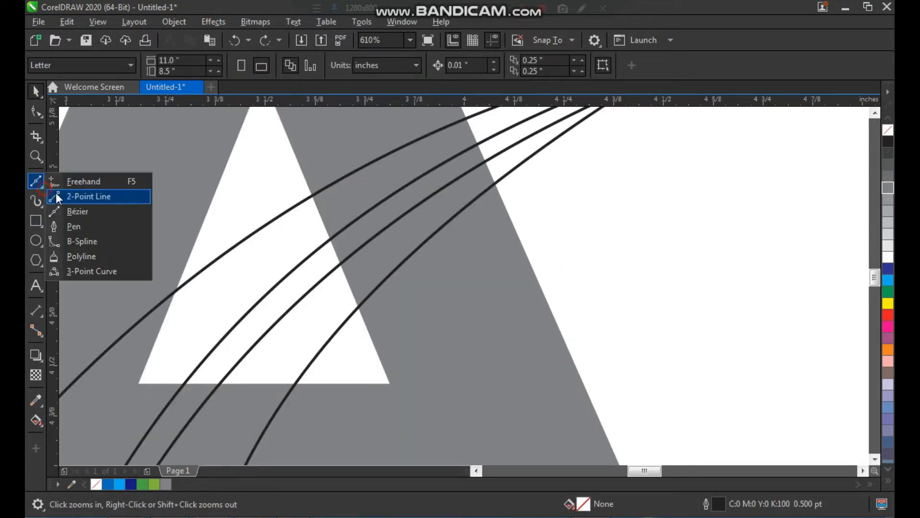
click(76, 212)
click(509, 200)
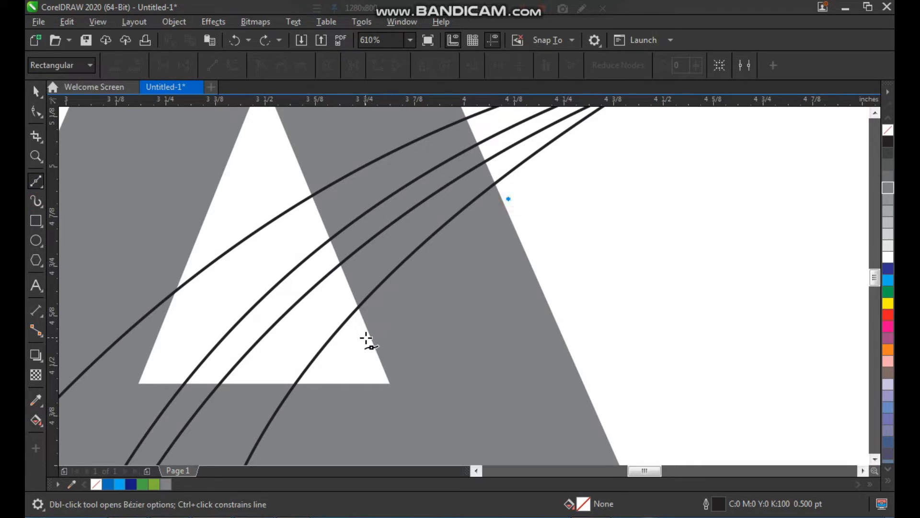
click(364, 338)
Convert the new line to a curve and bend it upward to follow the lower stripe's edge, and deselect it.
key(F2)
scroll(454, 340, up, 2)
key(F10)
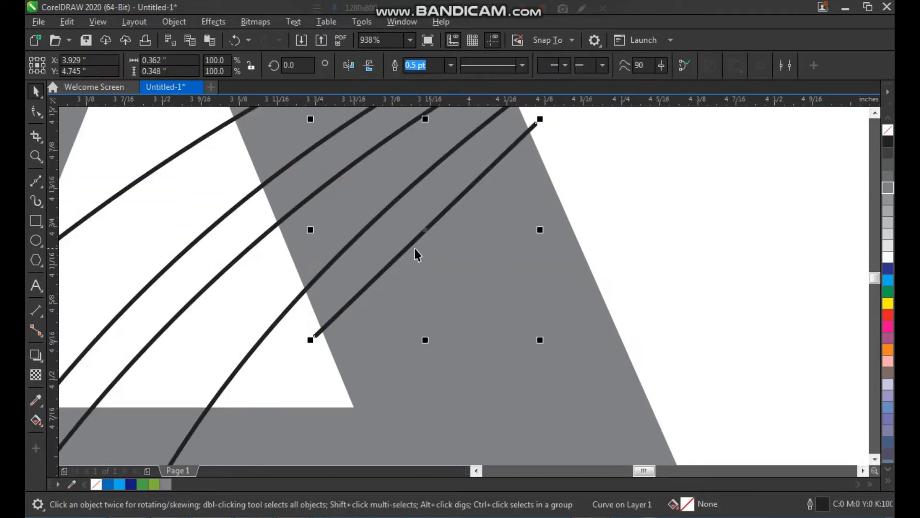
click(445, 213)
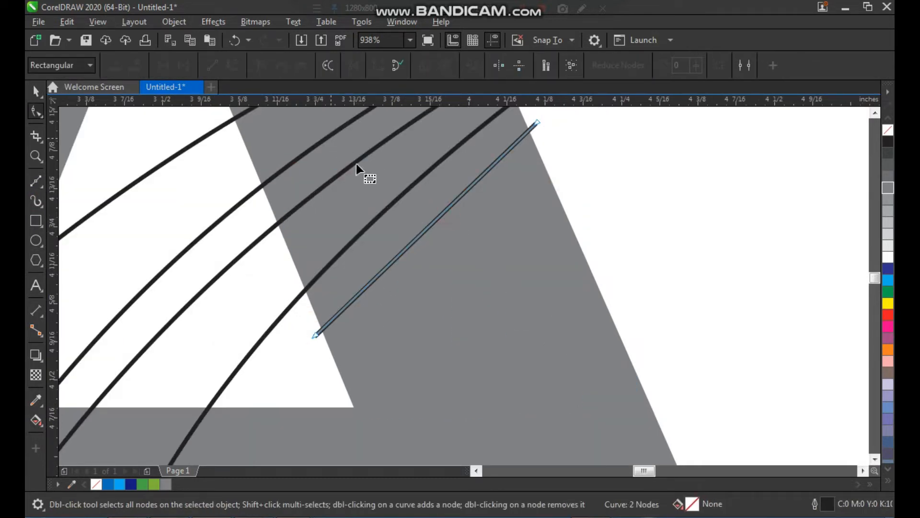
click(462, 195)
click(234, 65)
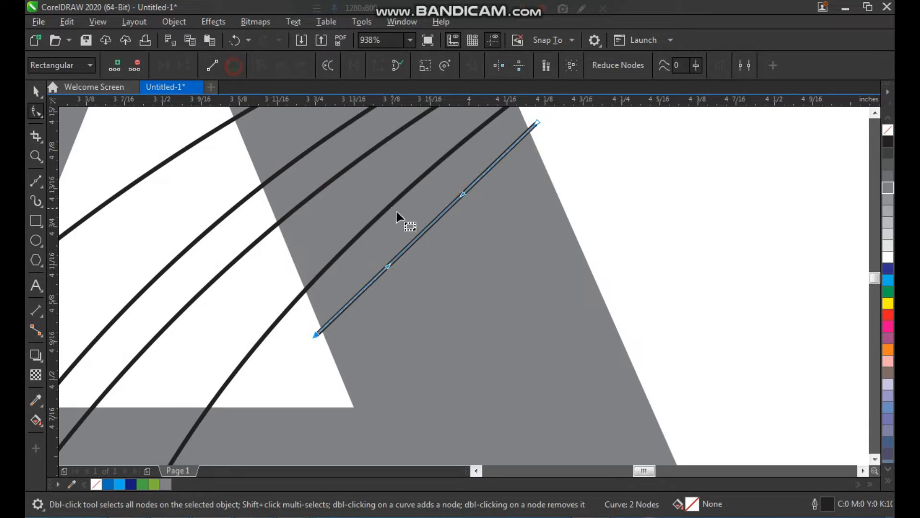
drag(430, 225, 421, 217)
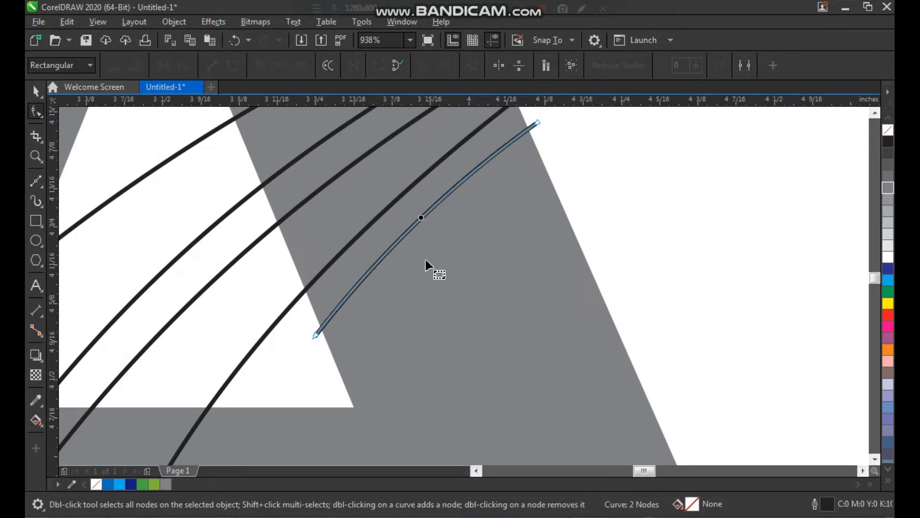
scroll(416, 263, down, 9)
key(space)
click(496, 234)
Fill both curved stripes with black.
key(F2)
drag(517, 175, 259, 408)
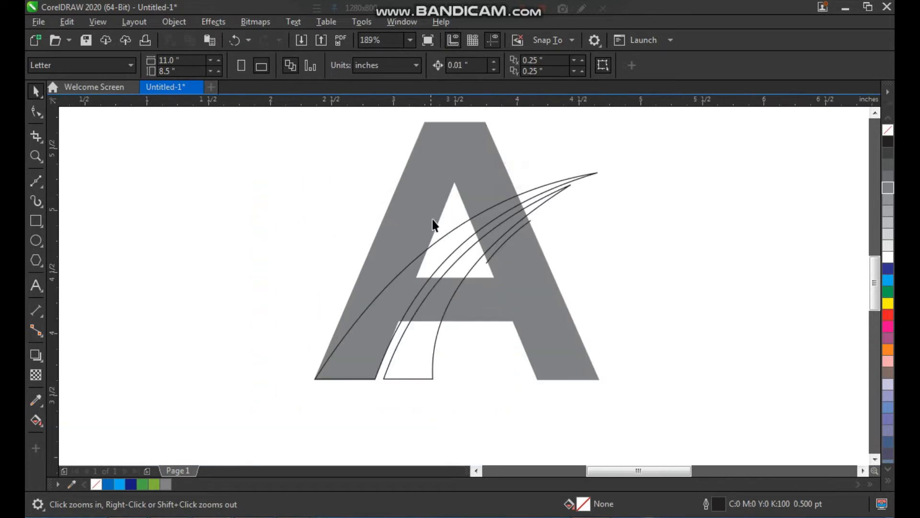
click(450, 246)
click(888, 141)
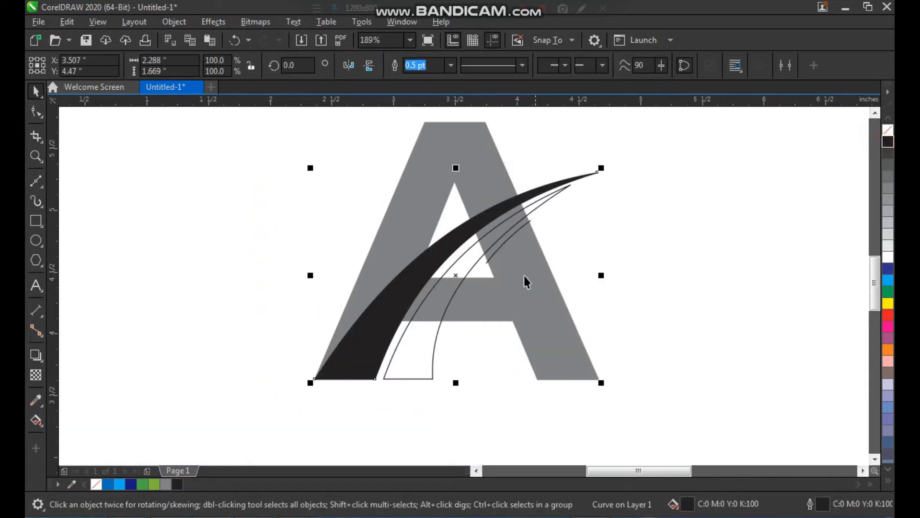
click(617, 248)
key(F2)
drag(358, 139, 657, 444)
Draw a straight freehand line about 0.2 by 0.47 inch along the right leg's inner edge, closing it off from the crossbar.
key(F2)
drag(422, 239, 516, 354)
key(F5)
click(394, 188)
click(487, 405)
key(space)
scroll(426, 284, down, 2)
Use Smart Fill to create blue-grey shapes from the A's section above the stripes and its lower right leg.
key(F2)
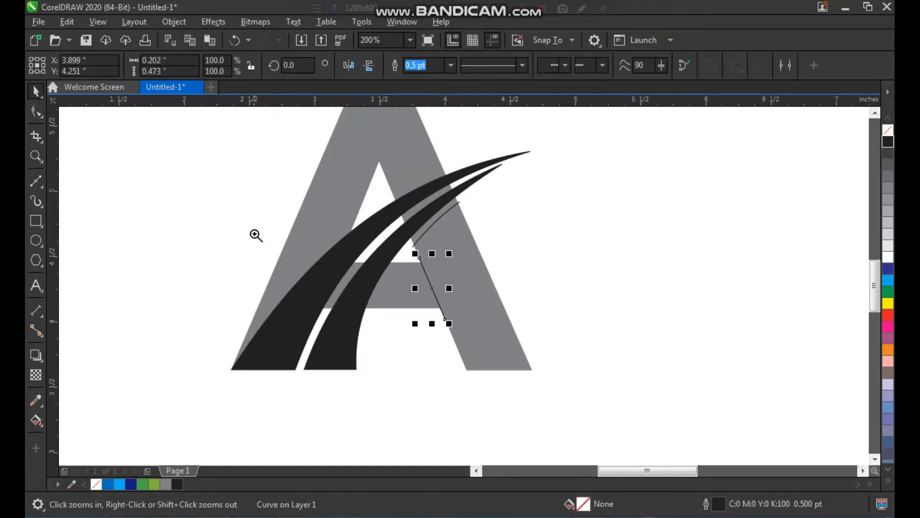
scroll(283, 254, down, 1)
drag(239, 160, 469, 350)
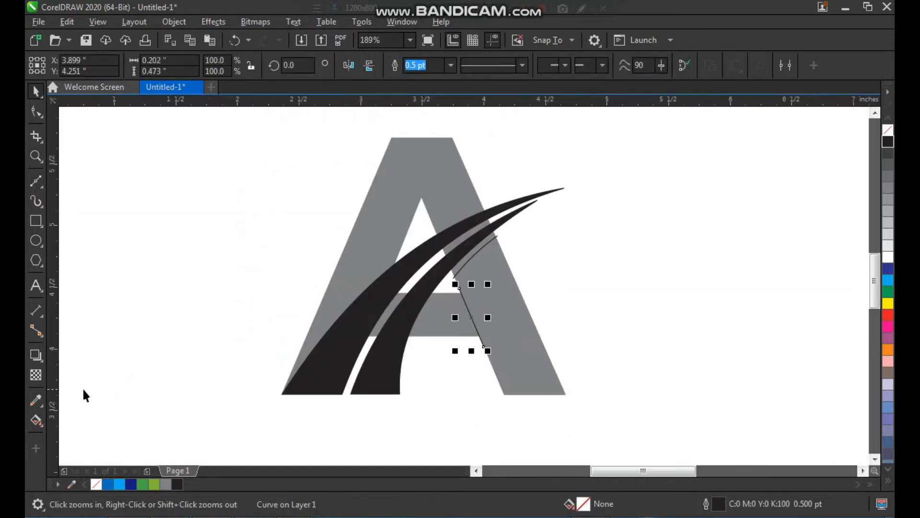
click(44, 427)
click(88, 437)
click(405, 187)
click(518, 332)
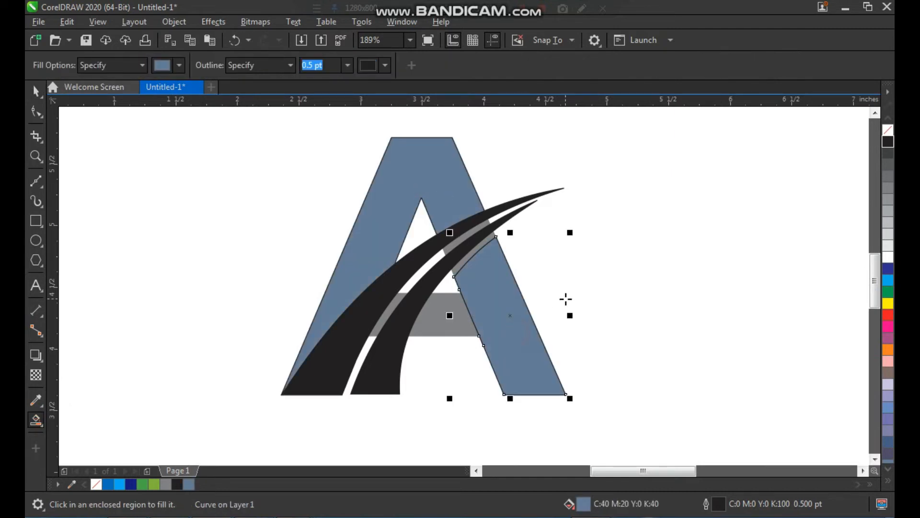
key(space)
click(585, 287)
Move the two blue-grey shapes and both black stripes together to the right of the original grey A.
click(502, 314)
shift+click(393, 356)
shift+click(345, 329)
shift+click(372, 263)
drag(364, 270, 662, 271)
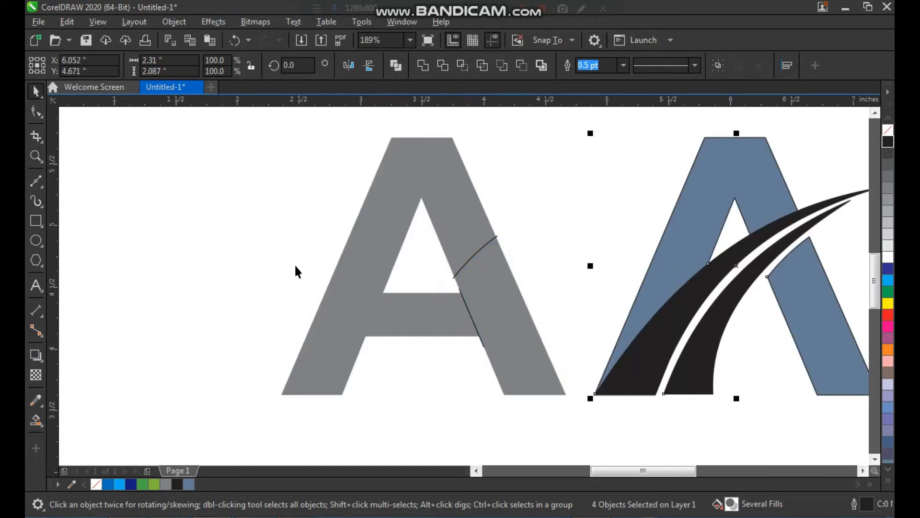
click(259, 254)
Delete the original grey A together with its two construction lines.
scroll(295, 255, down, 3)
drag(274, 184, 479, 365)
key(Delete)
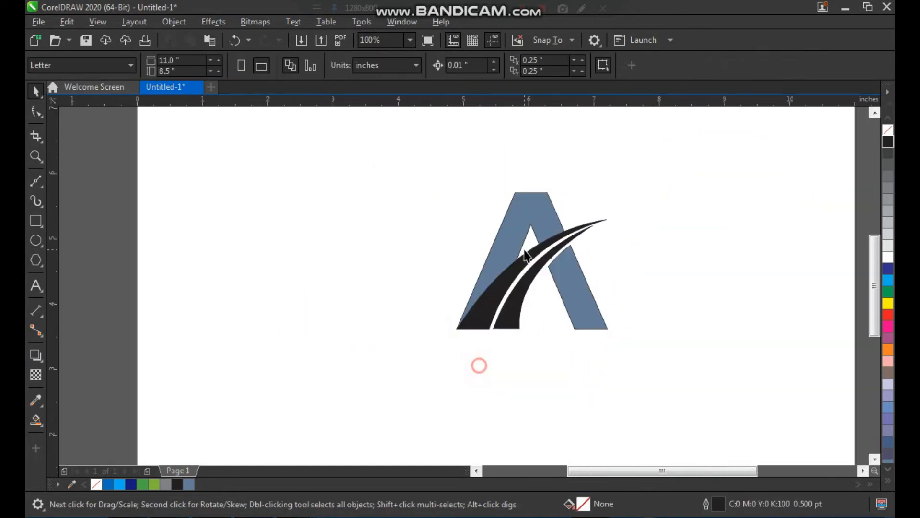
Fill the larger upper stripe with dark blue (#141B83).
key(F2)
drag(437, 175, 672, 372)
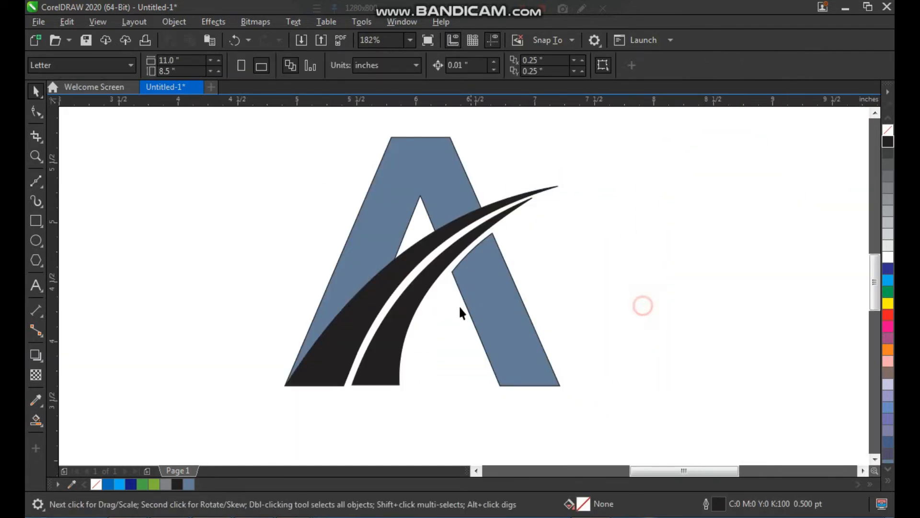
click(406, 303)
shift+click(330, 361)
key(F2)
drag(258, 408, 577, 197)
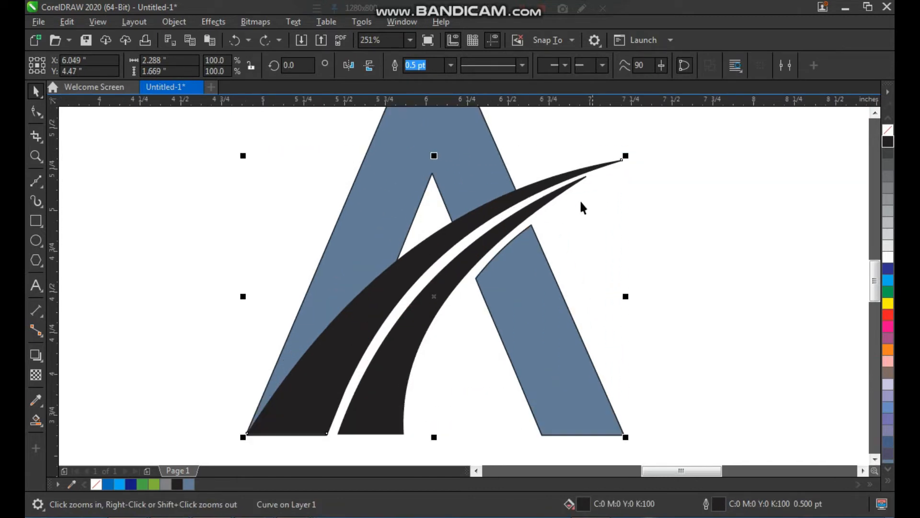
click(131, 484)
Fill the A's upper section with the same dark blue, undoing any accidental shift of the shape.
scroll(384, 274, down, 3)
key(F2)
drag(304, 177, 474, 361)
drag(434, 197, 447, 198)
key(ctrl+z)
key(F2)
drag(288, 142, 594, 424)
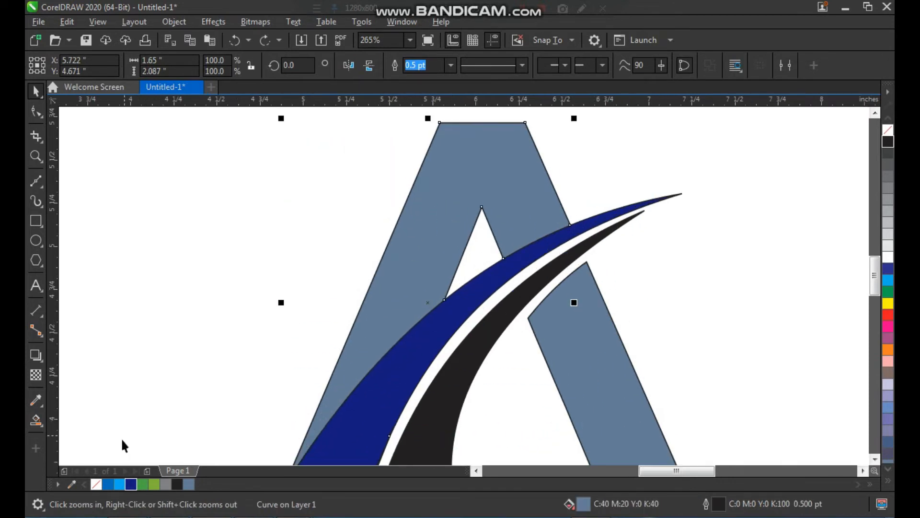
click(130, 484)
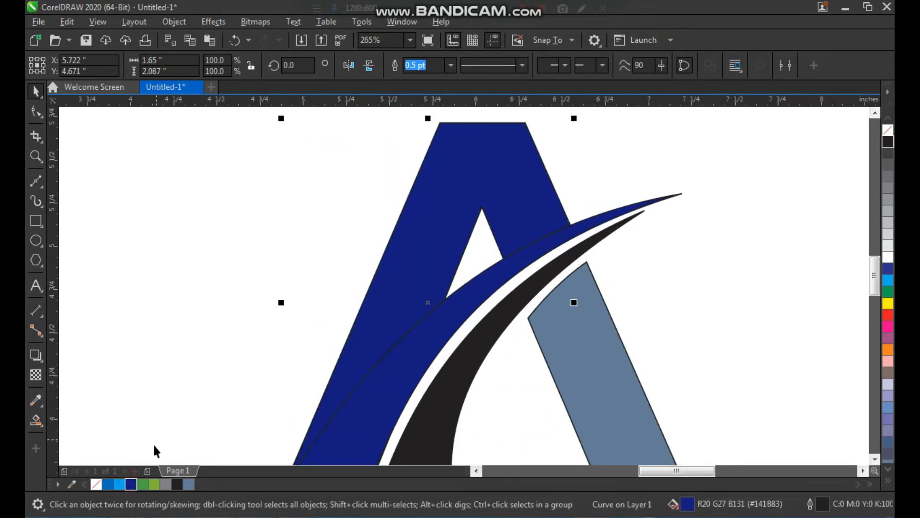
Apply a linear fountain fill to the A's upper section, from dark blue near the stripe to light blue at the apex.
click(38, 423)
click(81, 416)
drag(386, 345, 471, 147)
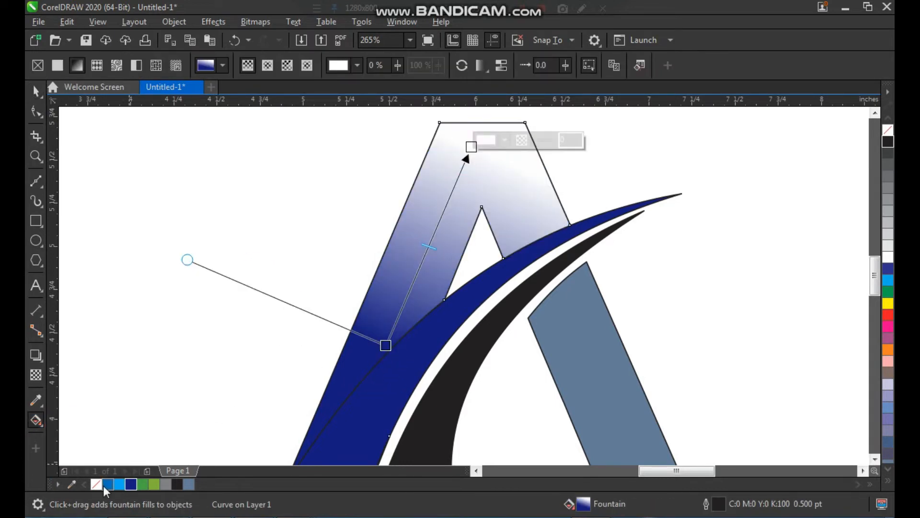
drag(116, 486, 498, 243)
drag(473, 147, 473, 147)
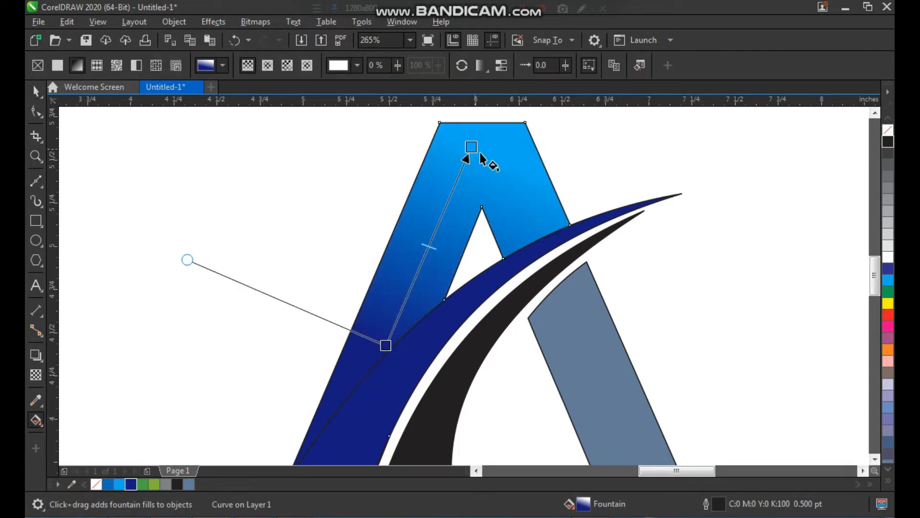
click(586, 158)
click(37, 97)
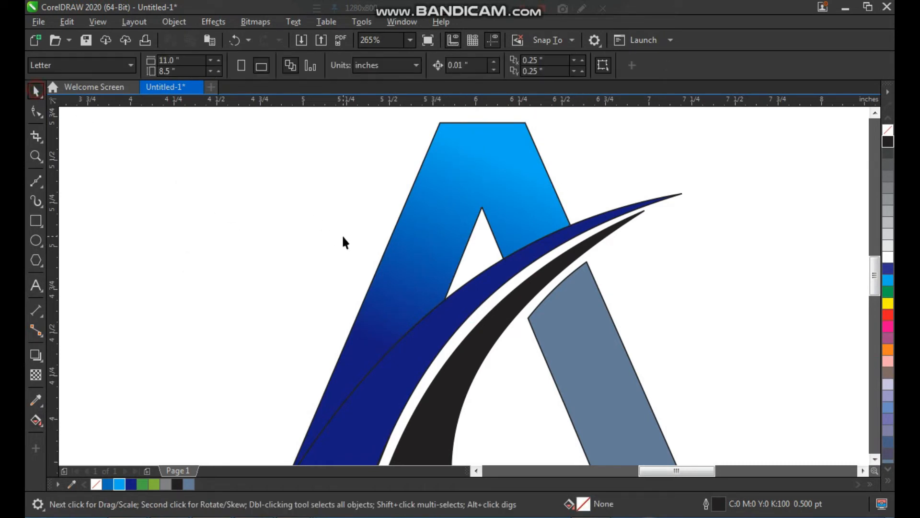
Remove the outlines from the A's gradient section and the dark blue stripe.
scroll(342, 238, down, 1)
key(F2)
drag(294, 172, 546, 359)
click(501, 243)
shift+click(504, 210)
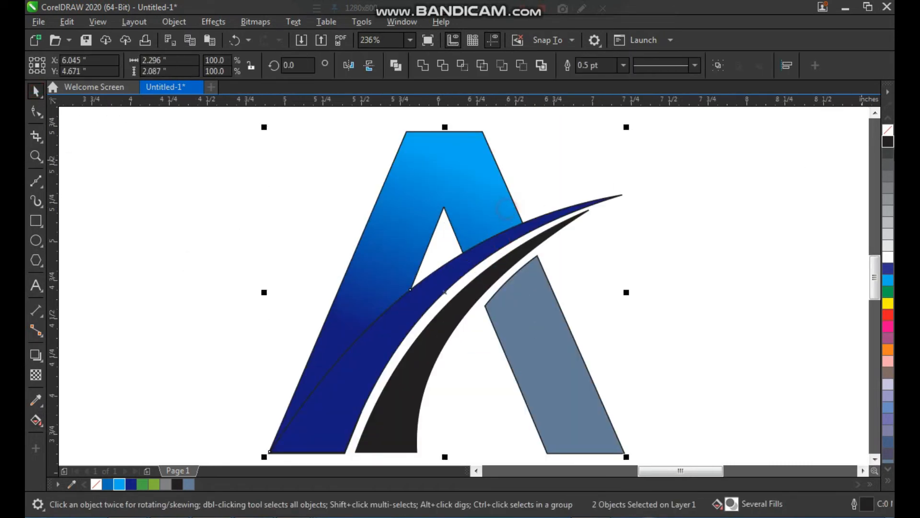
right_click(888, 130)
click(825, 160)
Fill the lower black stripe with green (#49A844).
scroll(336, 275, down, 1)
key(F2)
drag(291, 187, 574, 398)
click(609, 289)
click(385, 323)
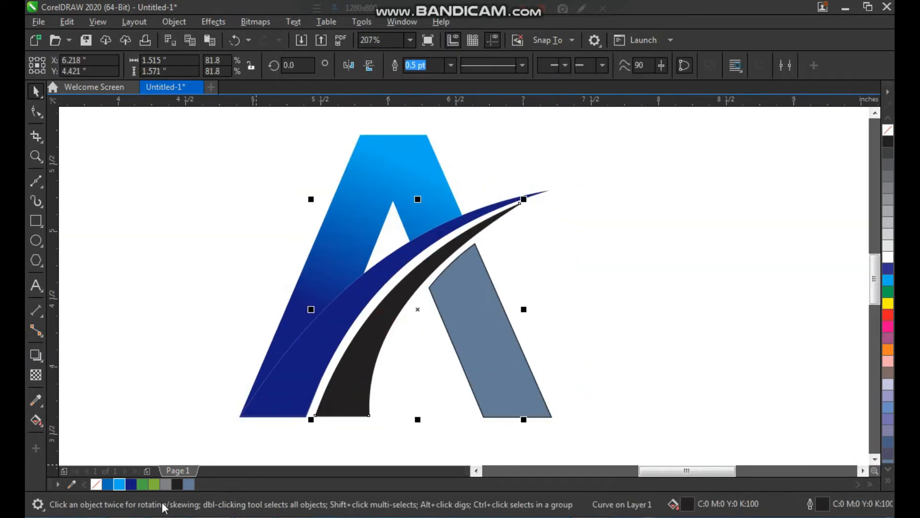
click(142, 484)
Apply a linear fountain fill to the green stripe, from green near its tip to light olive green at its base.
key(F2)
drag(287, 158, 611, 457)
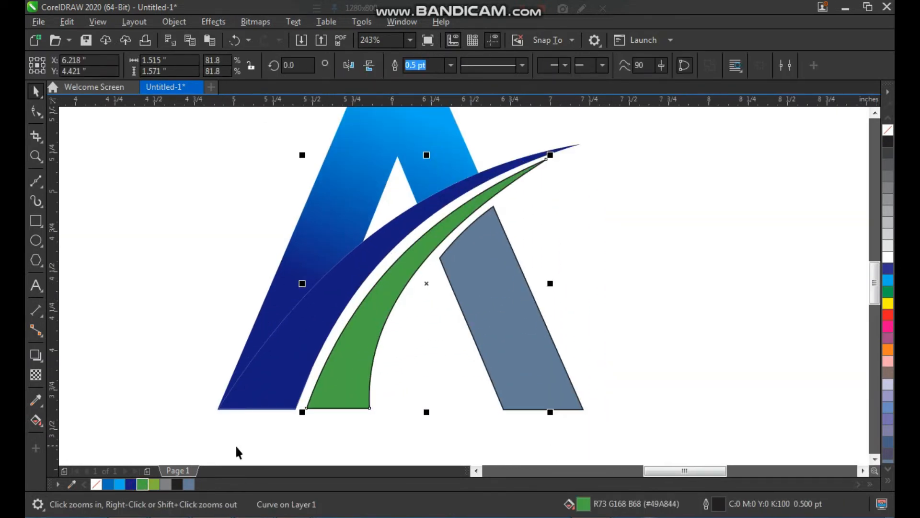
click(31, 426)
drag(461, 215, 341, 375)
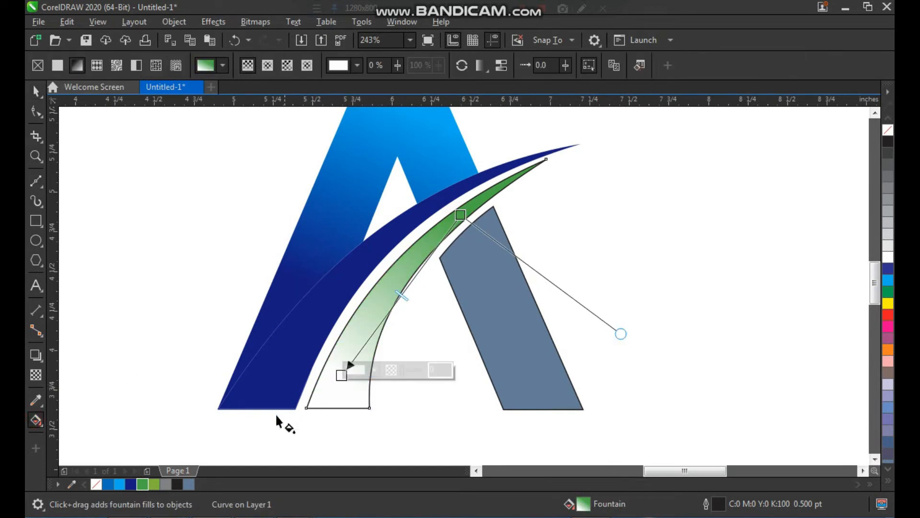
drag(261, 424, 342, 376)
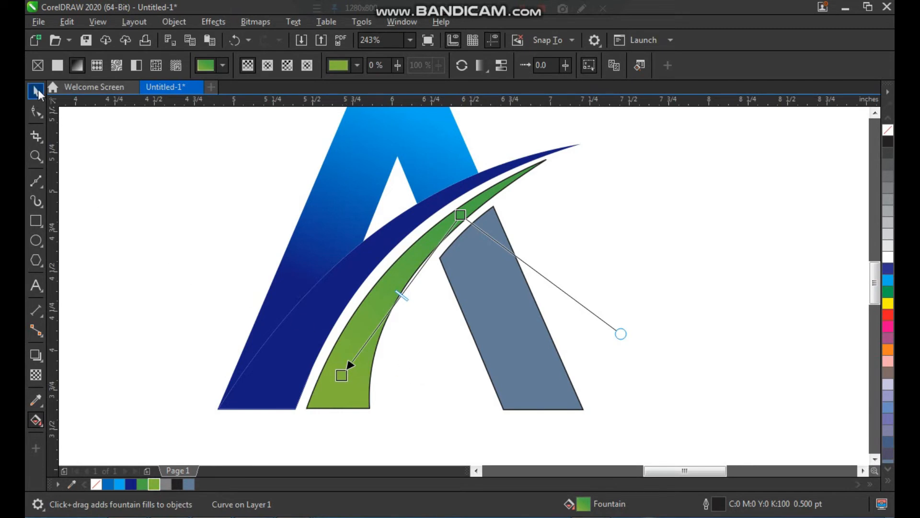
click(36, 91)
click(555, 218)
Copy the green stripe's fill onto the blue-grey right leg using Copy Properties.
click(510, 305)
key(F3)
key(F2)
drag(355, 184, 573, 382)
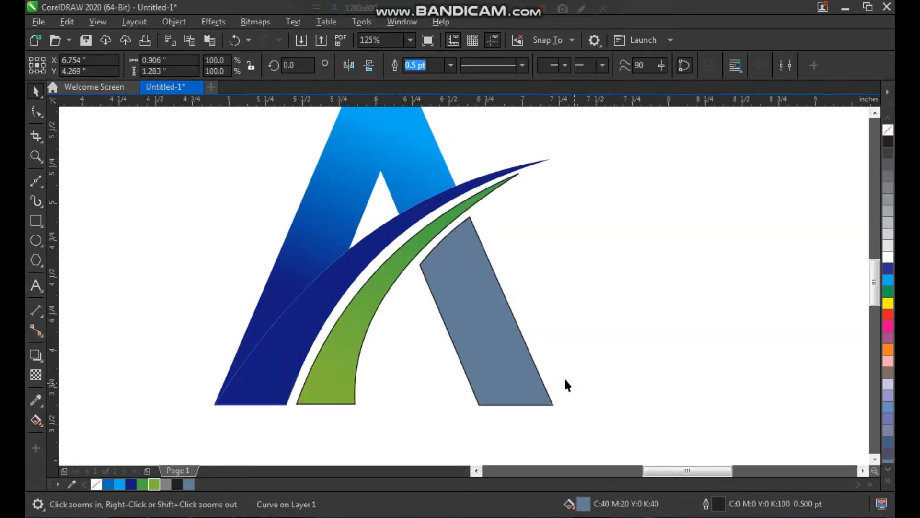
click(95, 26)
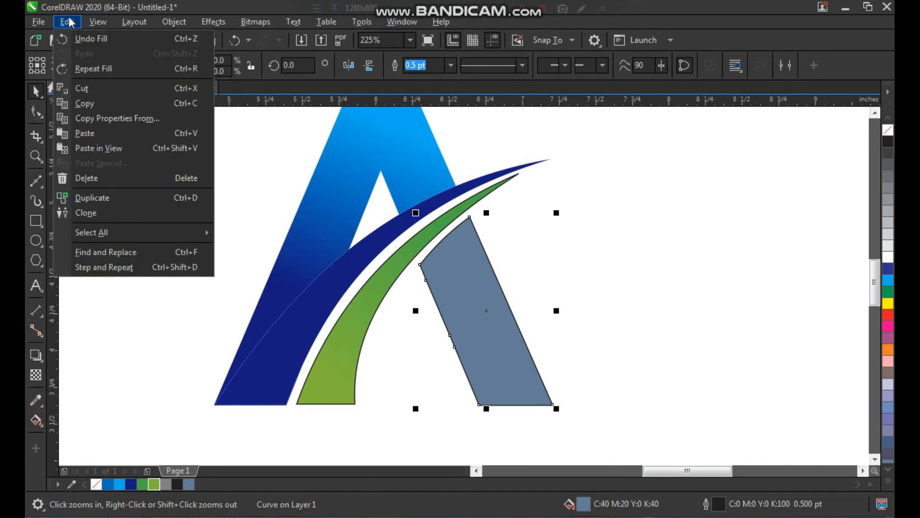
click(124, 119)
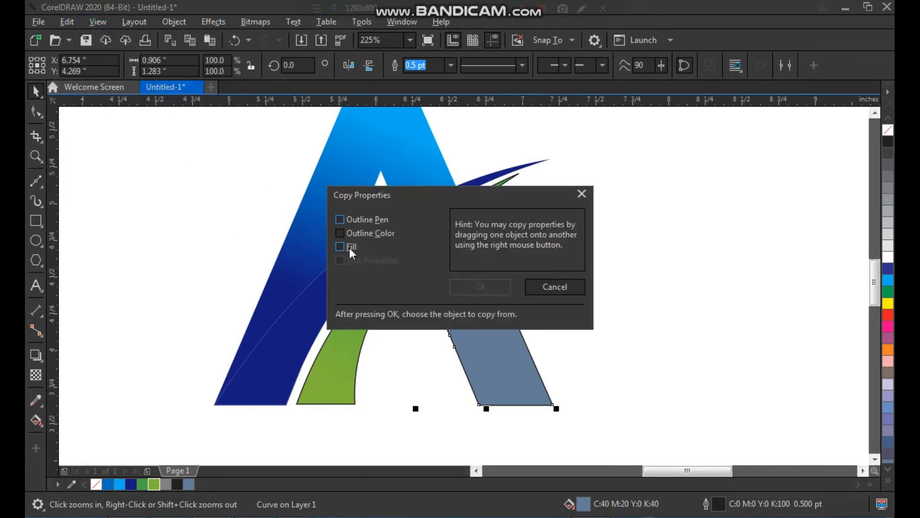
click(501, 292)
click(355, 324)
click(571, 258)
Realign the right leg's gradient to run down the leg, from green near its upper end to light green at its base.
click(479, 308)
scroll(454, 309, down, 2)
key(F2)
drag(397, 214, 562, 382)
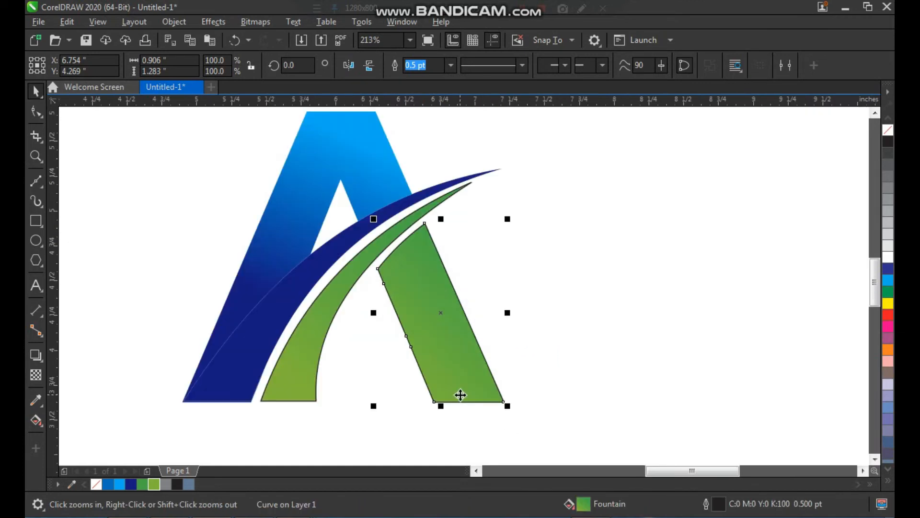
click(37, 422)
drag(461, 262, 414, 247)
drag(396, 379, 472, 404)
drag(415, 247, 420, 268)
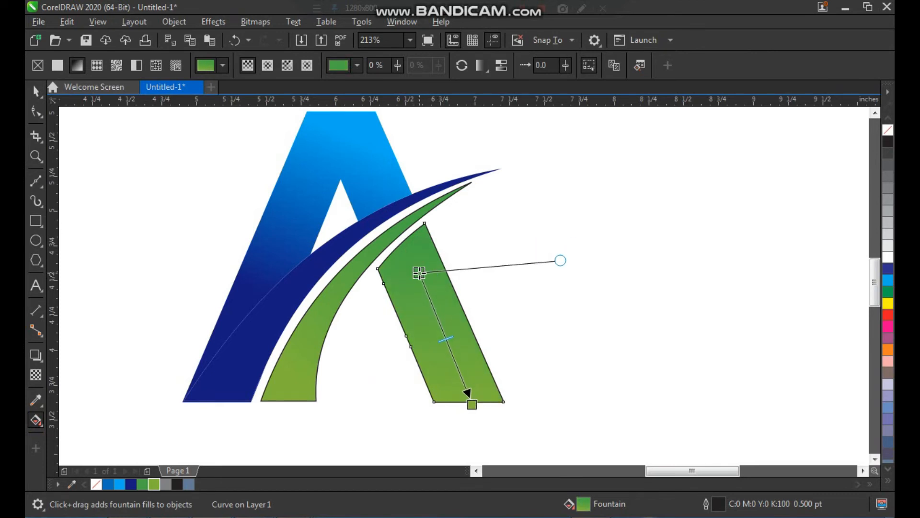
key(space)
click(266, 202)
Change the start colour of the right leg's fountain fill to dark green (#00630A).
key(F3)
key(F2)
drag(273, 174, 484, 348)
click(585, 254)
click(441, 285)
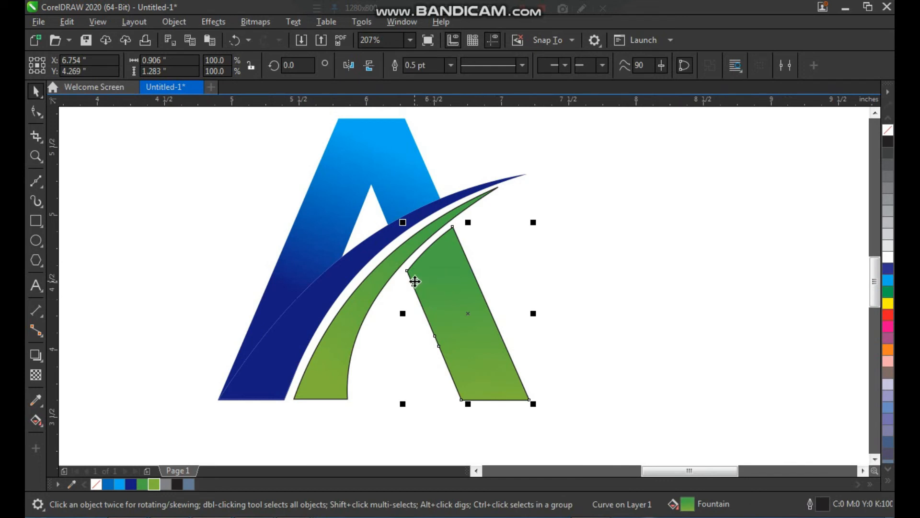
key(F11)
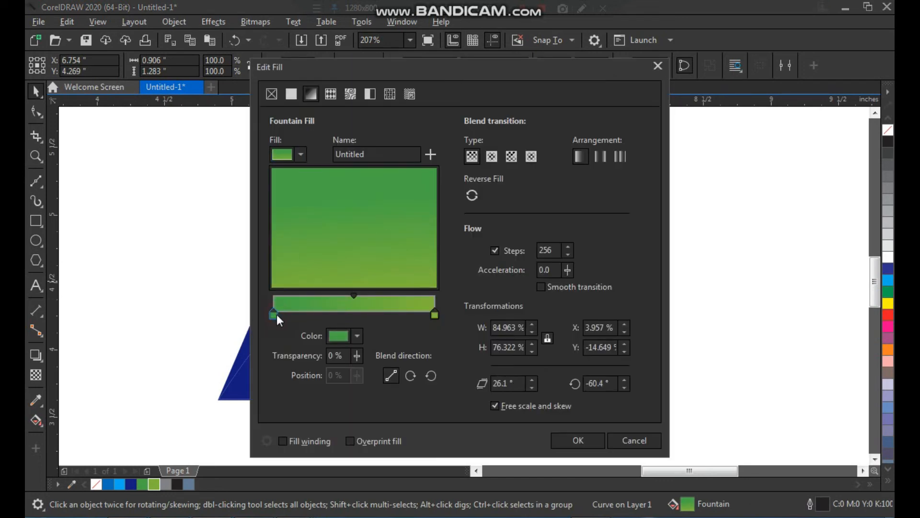
click(356, 336)
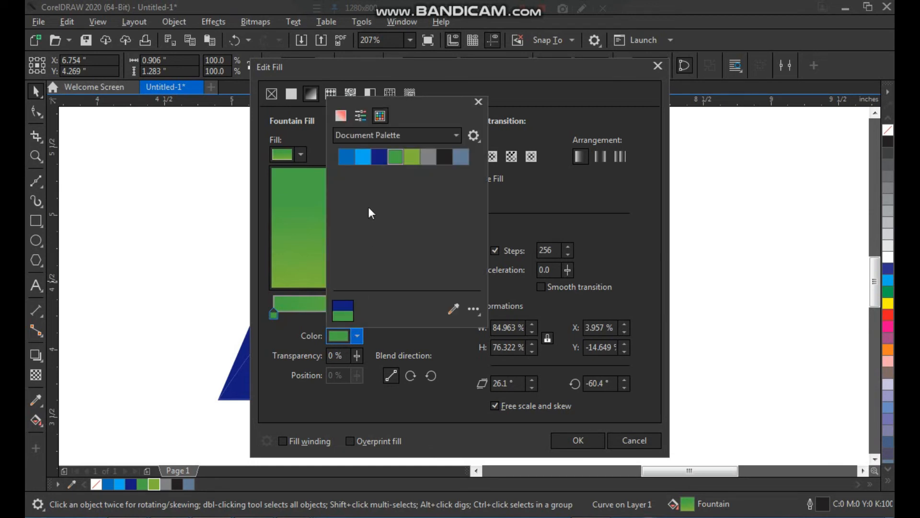
click(341, 116)
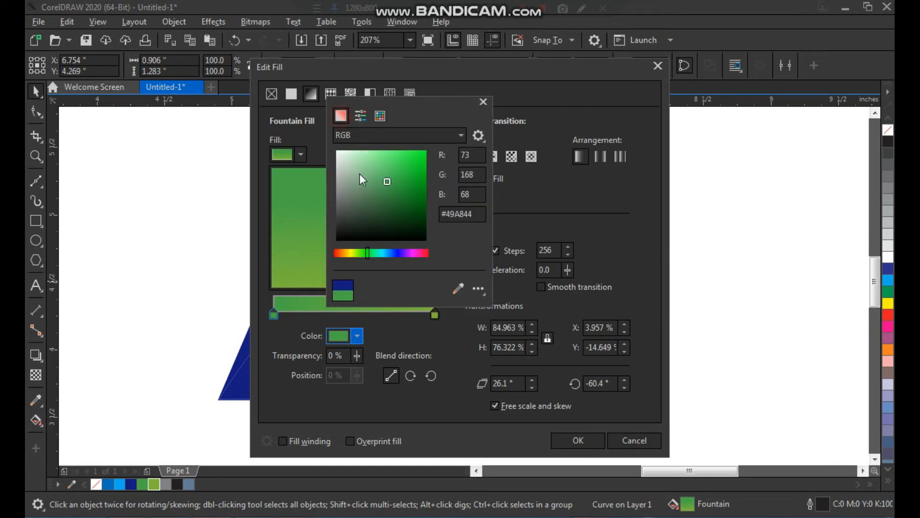
drag(387, 183, 427, 208)
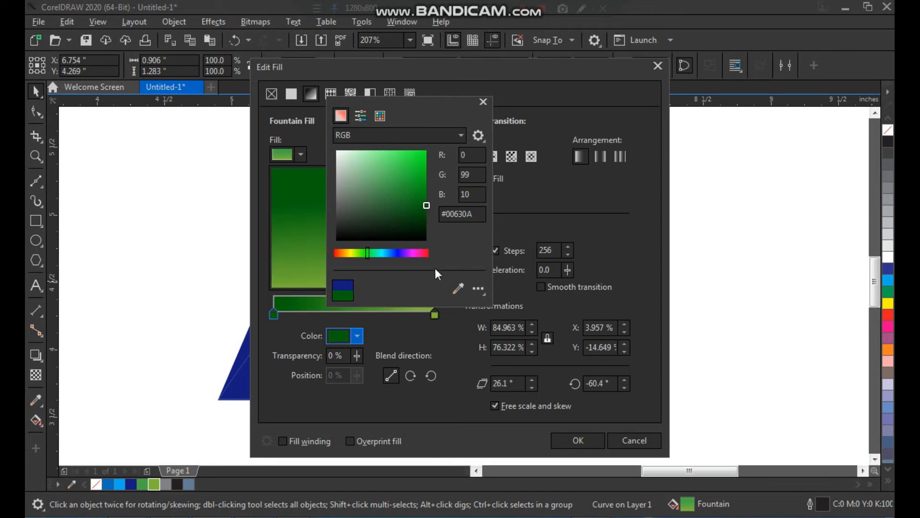
click(413, 329)
click(575, 438)
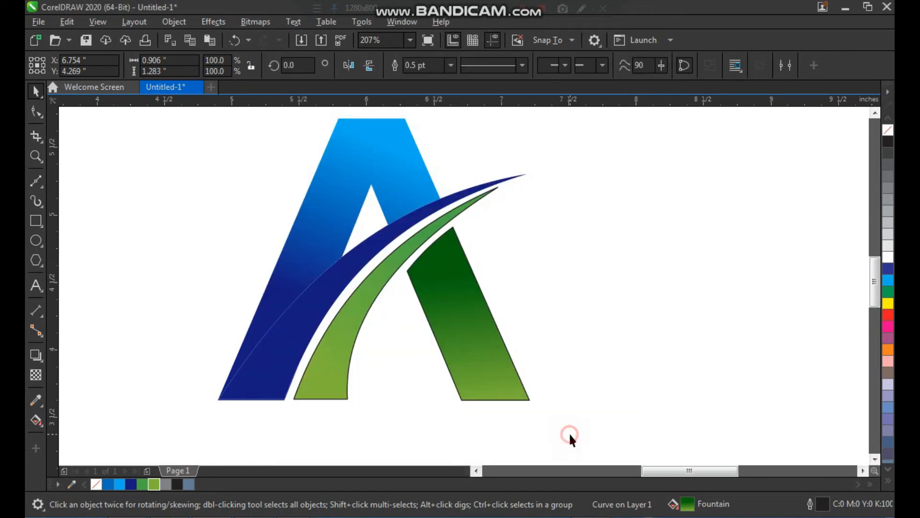
Repeat the dark green fill change on the curved green stripe.
click(382, 277)
key(ctrl+r)
click(567, 243)
Remove the outlines from all four pieces of the letter A logo.
key(F3)
key(F2)
drag(257, 160, 524, 412)
drag(590, 127, 271, 422)
right_click(888, 132)
click(674, 232)
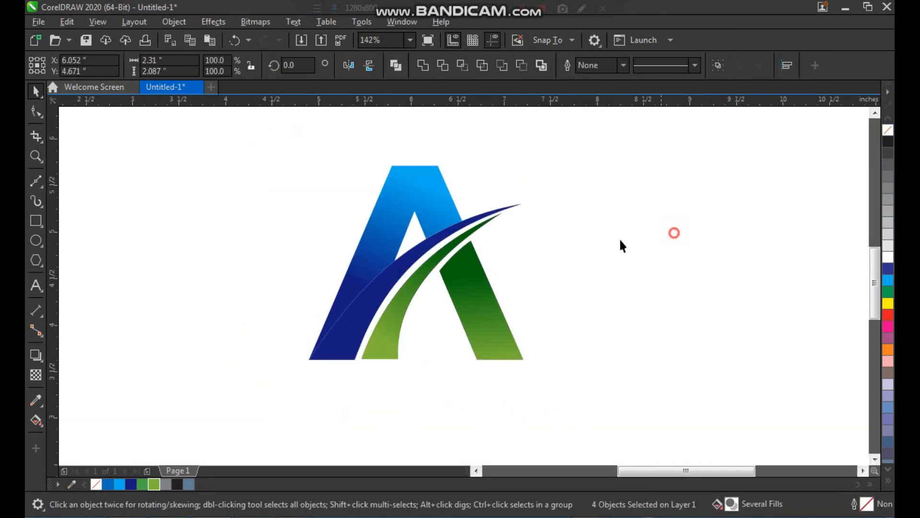
Add artistic text below the logo reading COMPANY, with SLOGEN HERE on a second line.
key(F3)
key(F2)
drag(325, 213, 572, 441)
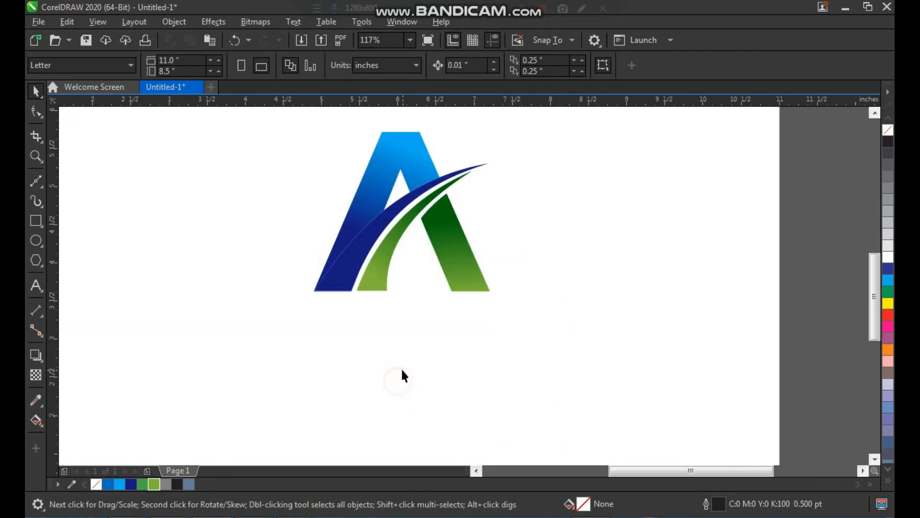
key(F8)
click(328, 355)
text(COMPANY )
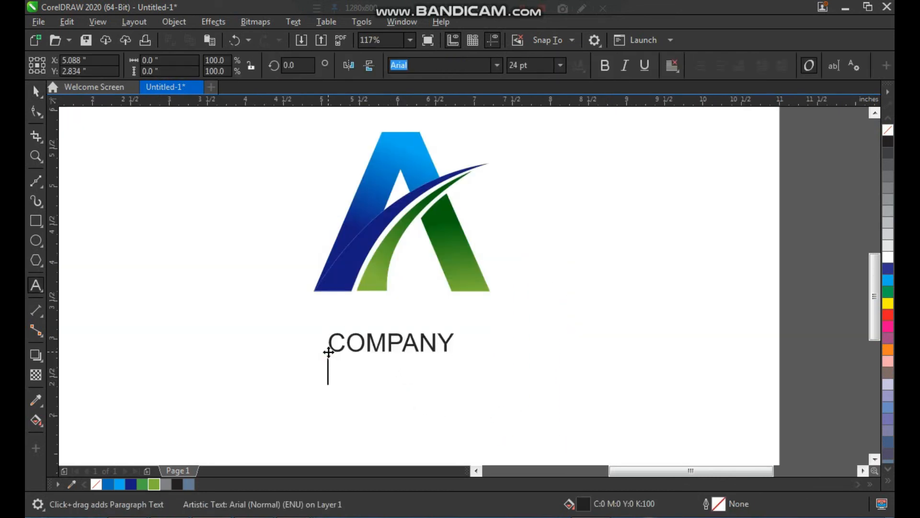
text(SLOGEN HERE)
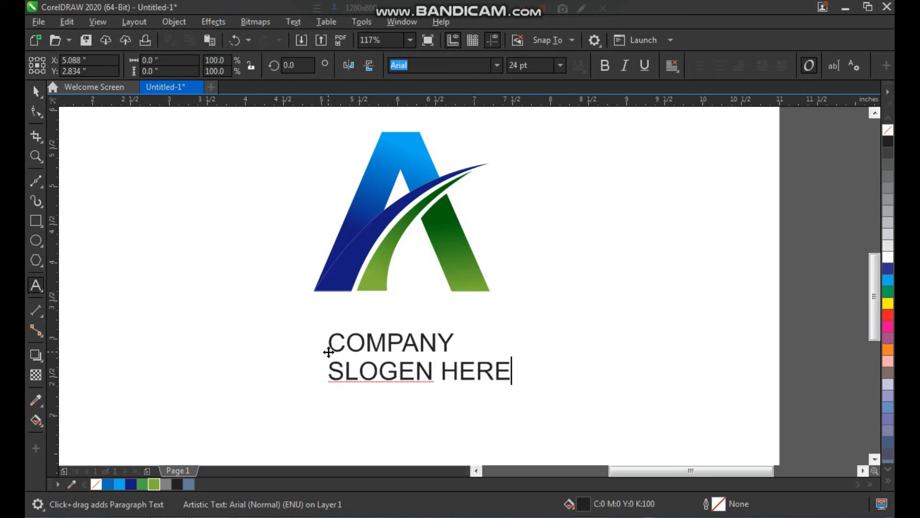
Break the text into separate lines and set the COMPANY line in the ContextBlackSSi font.
key(ctrl+space)
key(z)
drag(309, 232, 608, 449)
key(ctrl+k)
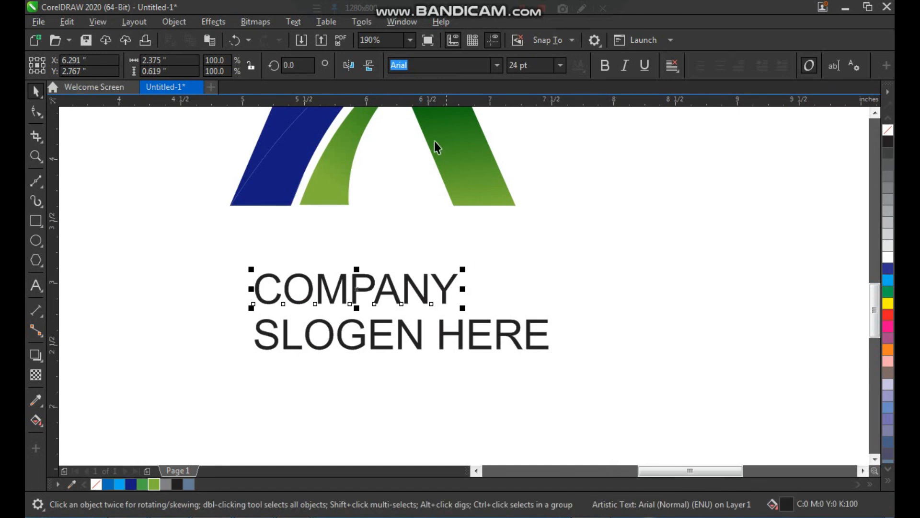
click(497, 68)
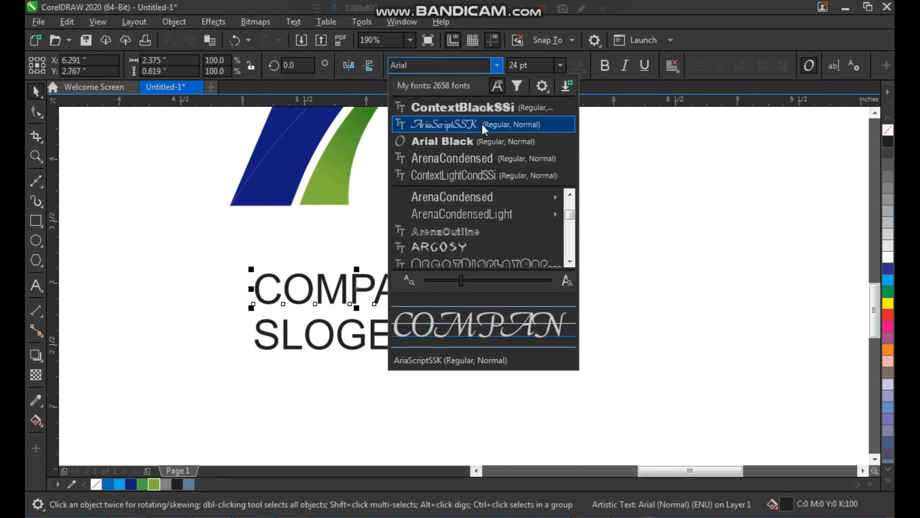
click(482, 108)
Enlarge COMPANY and centre the slogan beneath it, reduced in size and letter-spaced to nearly the same width.
drag(454, 288, 527, 287)
drag(525, 346, 540, 312)
key(F10)
key(space)
shift+click(508, 259)
key(c)
drag(585, 210, 215, 336)
click(334, 359)
Group the letter A artwork and centre it horizontally over the company text.
scroll(327, 357, down, 2)
scroll(328, 349, down, 1)
key(F2)
drag(286, 212, 457, 397)
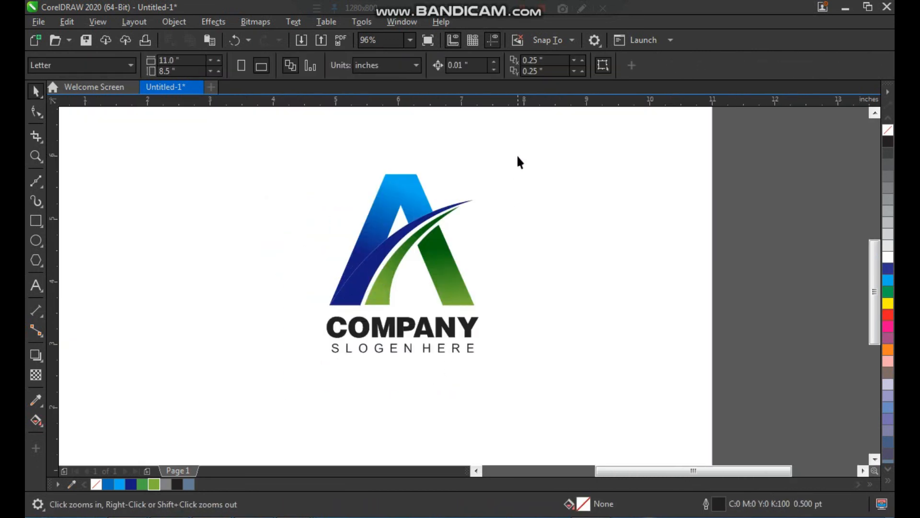
drag(301, 317, 300, 320)
key(ctrl+g)
shift+click(417, 330)
key(c)
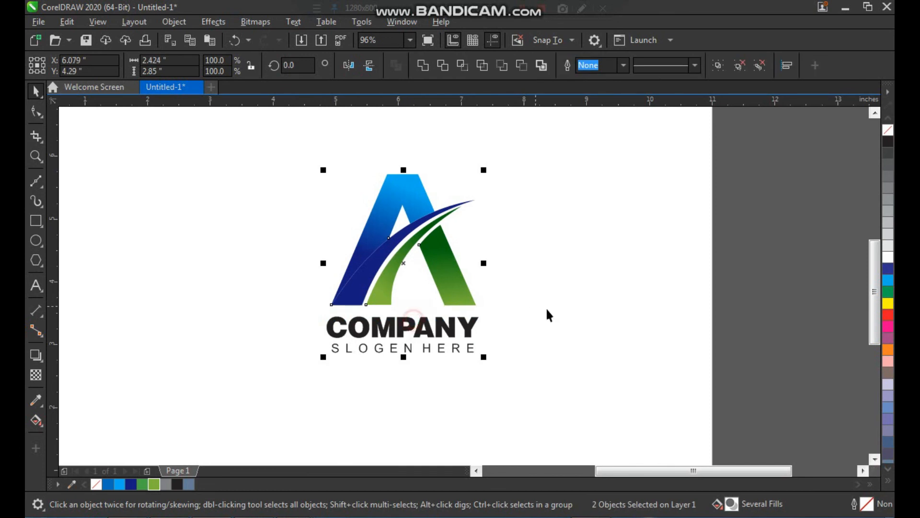
Group the letter A artwork with its text and move the group about 0.95 inches to the right.
click(573, 310)
drag(548, 133, 309, 438)
key(ctrl+g)
drag(456, 295, 519, 293)
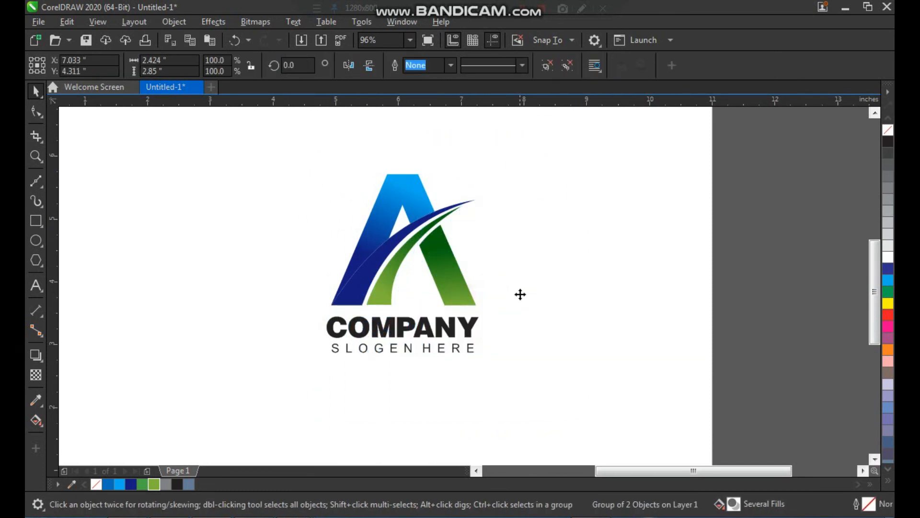